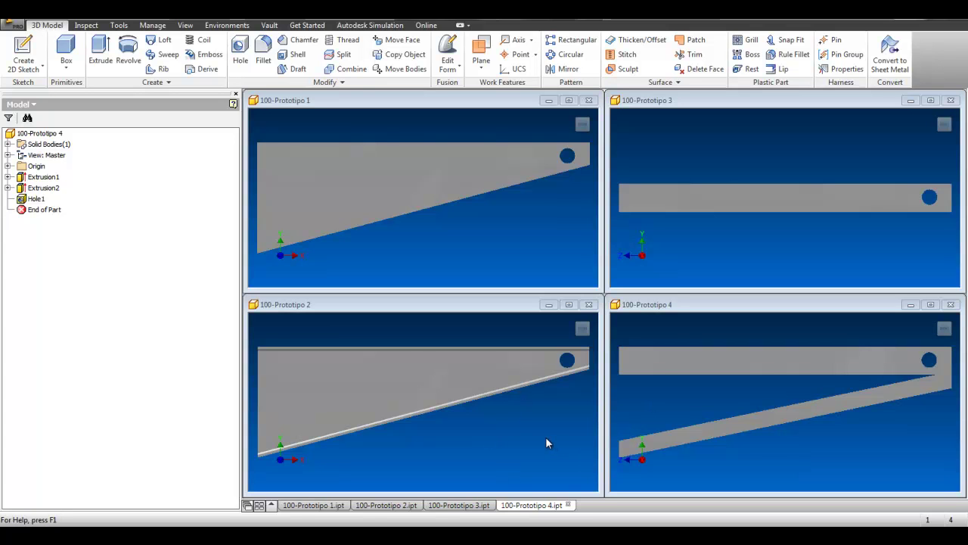
- Maximise the Prototipo 1 window and turn it to an isometric view
double_click(474, 101)
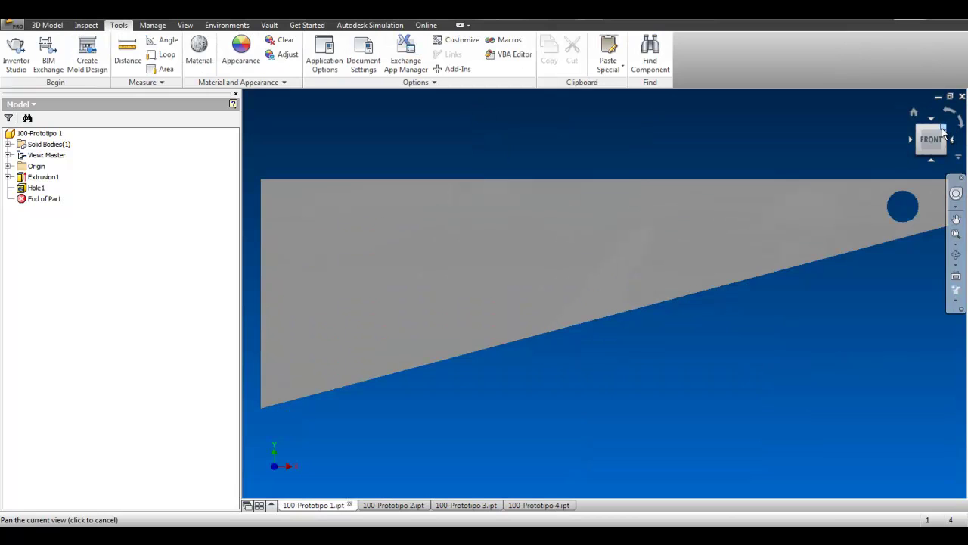
click(943, 132)
scroll(674, 324, up, 5)
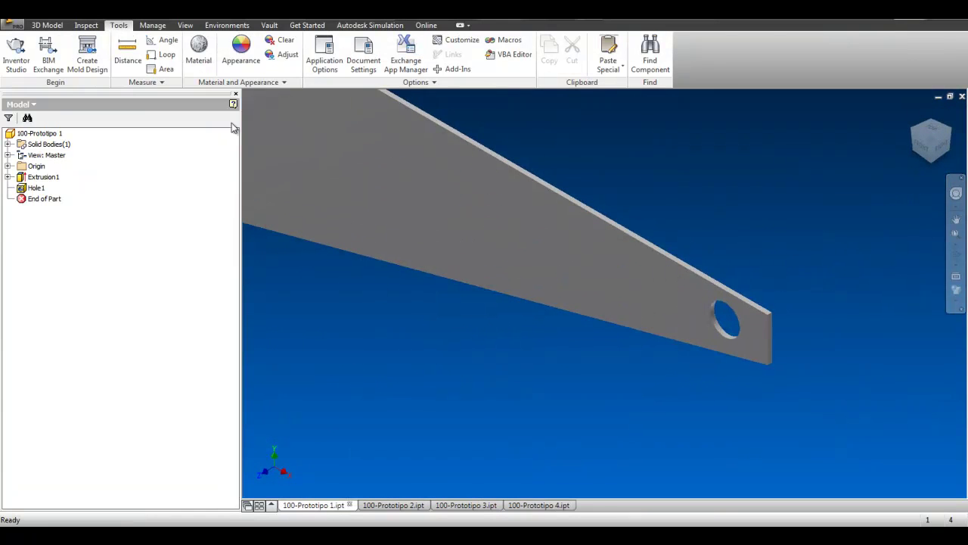
- Create a new stress analysis study, Simulation:1, for Prototipo 1
click(227, 25)
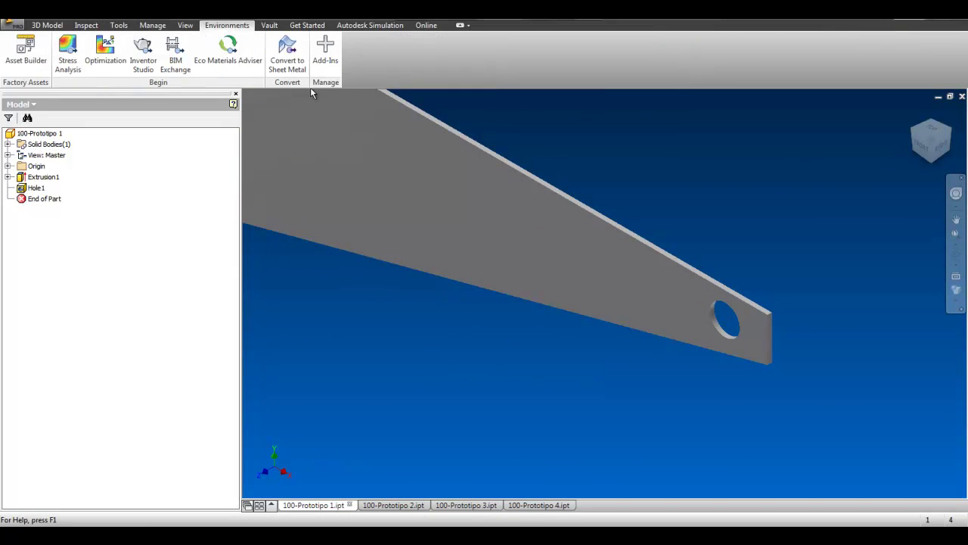
click(67, 70)
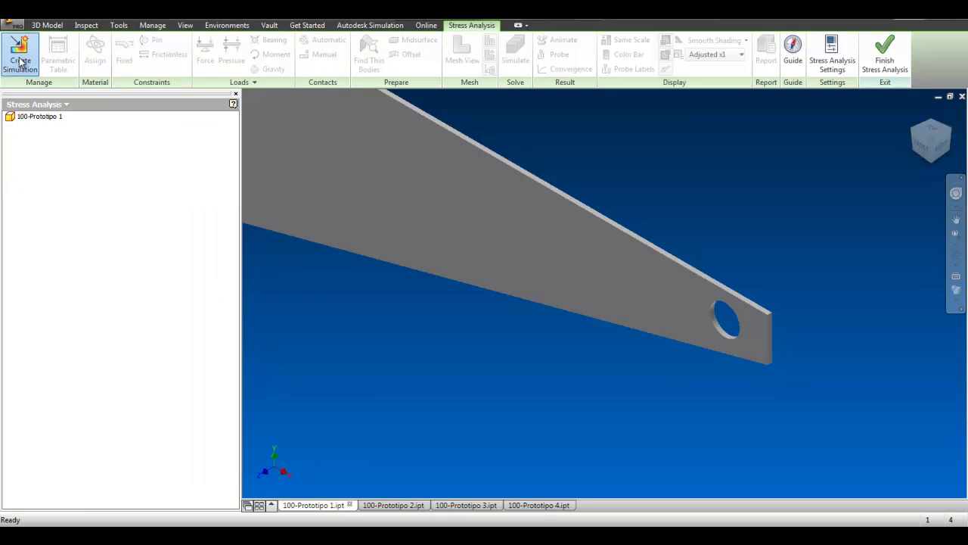
click(21, 64)
click(286, 451)
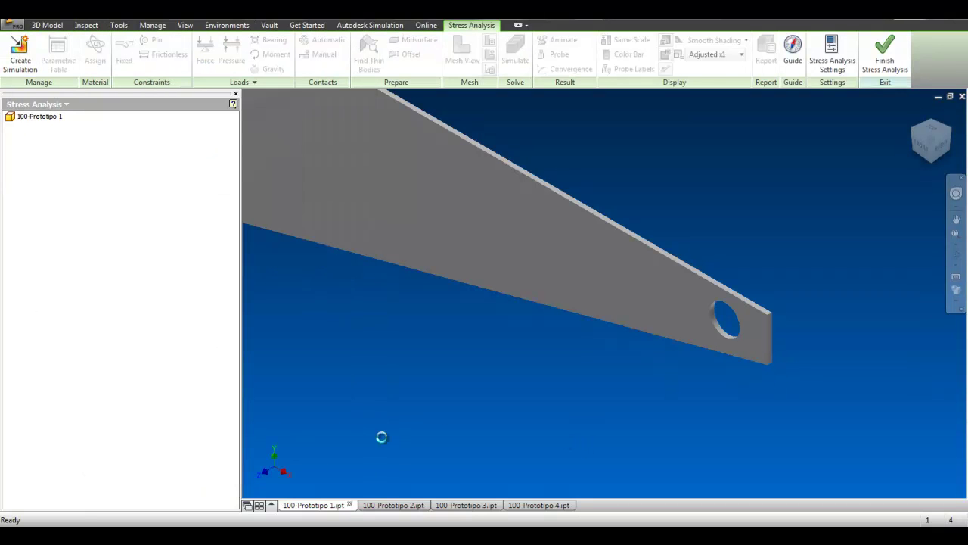
middle_drag(422, 353, 537, 422)
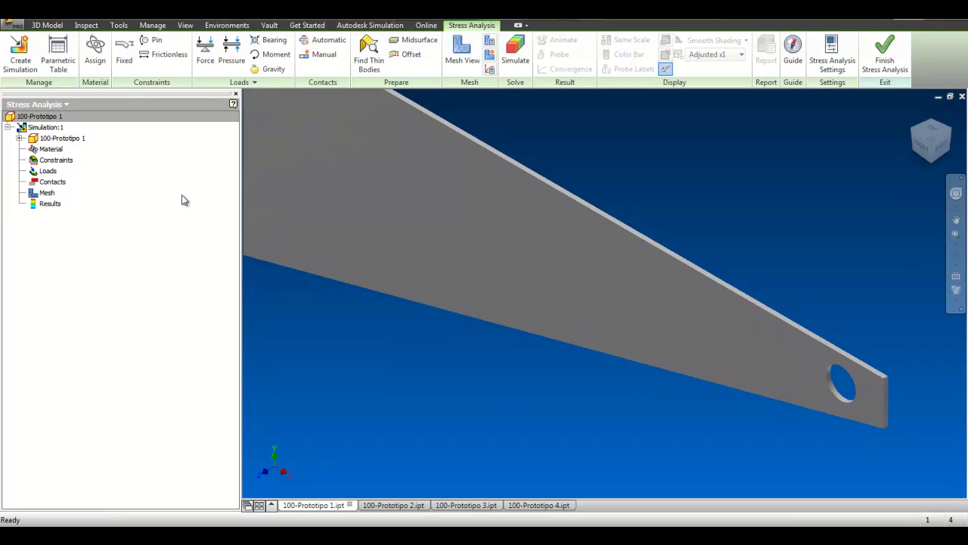
click(124, 55)
- Fix Prototipo 1's thin end face with a fixed constraint
click(905, 133)
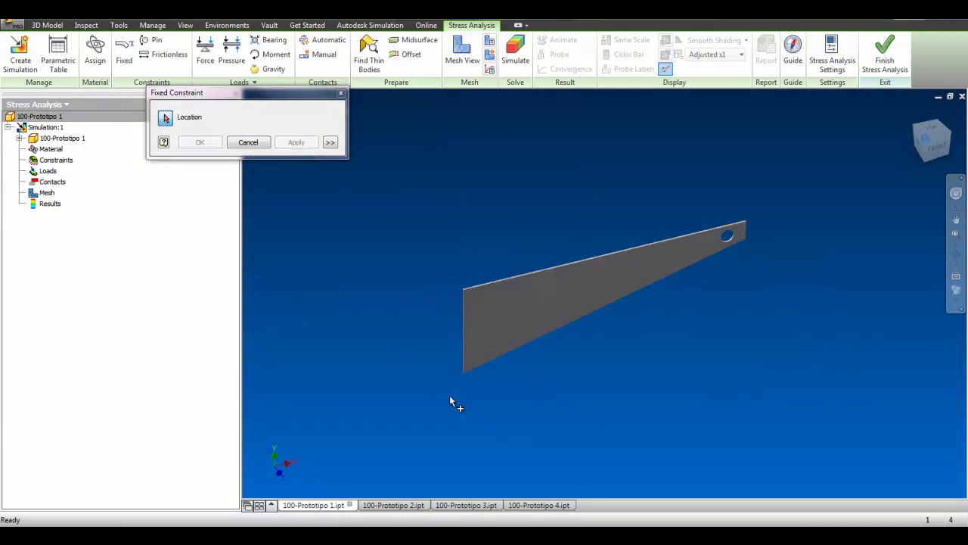
scroll(373, 307, up, 5)
click(372, 276)
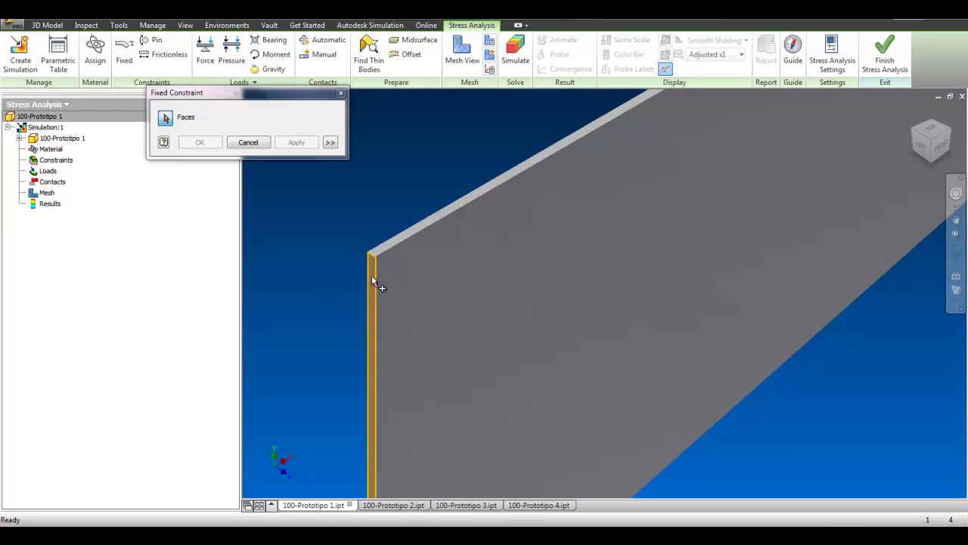
click(213, 148)
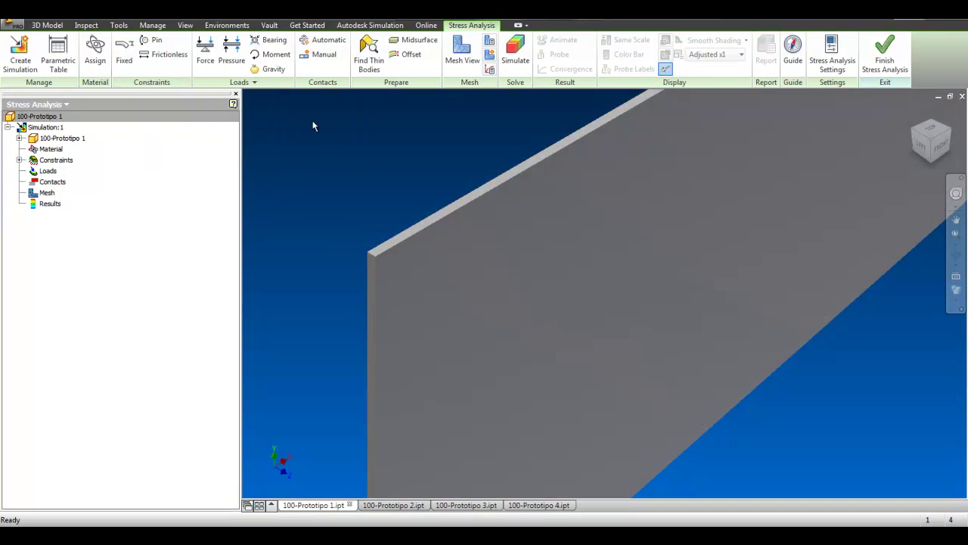
- Place a bearing load on the hole's inner face
click(268, 40)
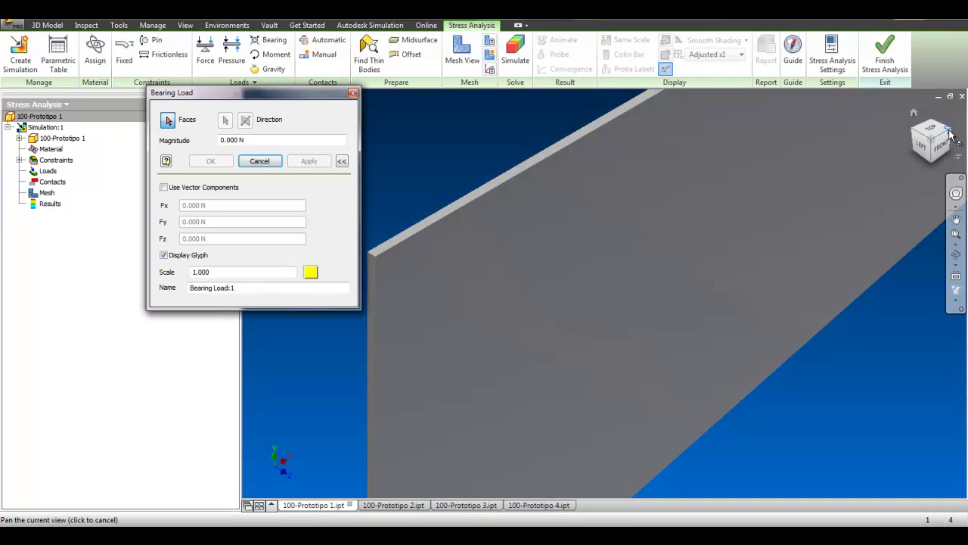
scroll(908, 242, down, 6)
scroll(685, 312, up, 3)
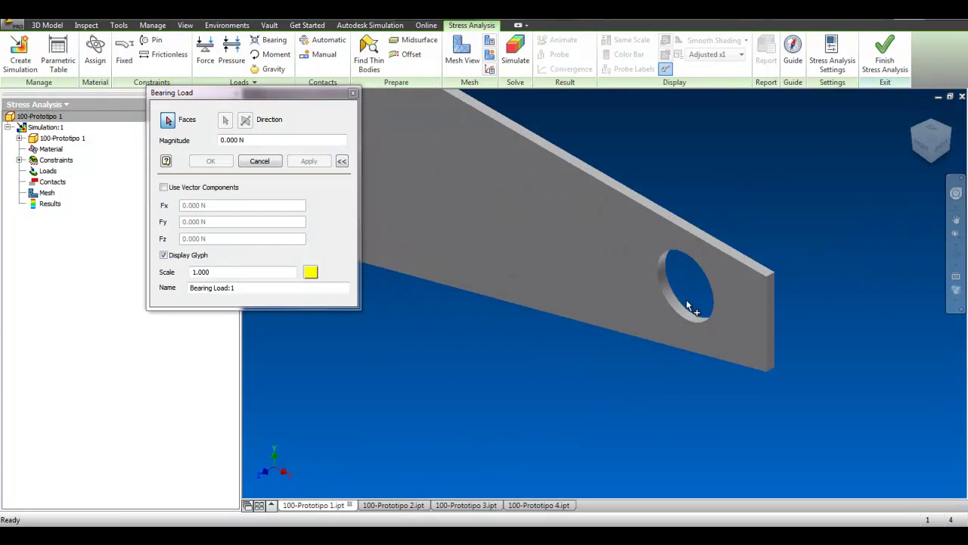
scroll(682, 292, up, 3)
scroll(675, 277, up, 3)
click(610, 269)
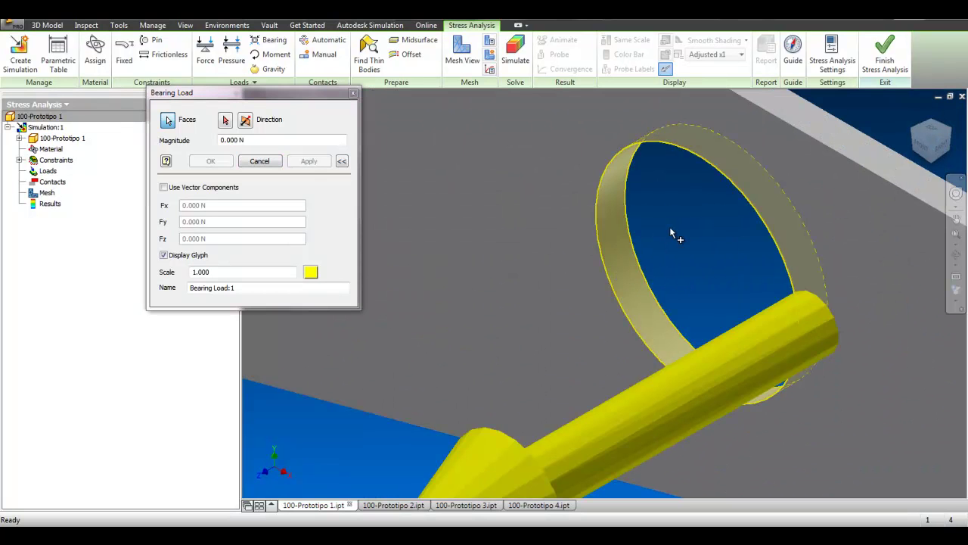
scroll(631, 221, down, 5)
scroll(631, 221, up, 2)
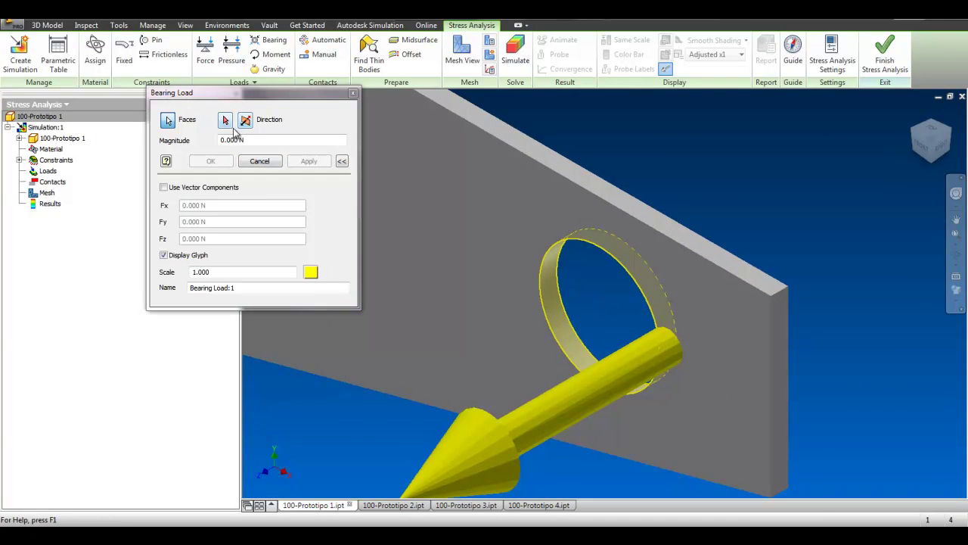
- Direct the bearing load along the top face with a 1000 N magnitude
click(224, 120)
click(613, 195)
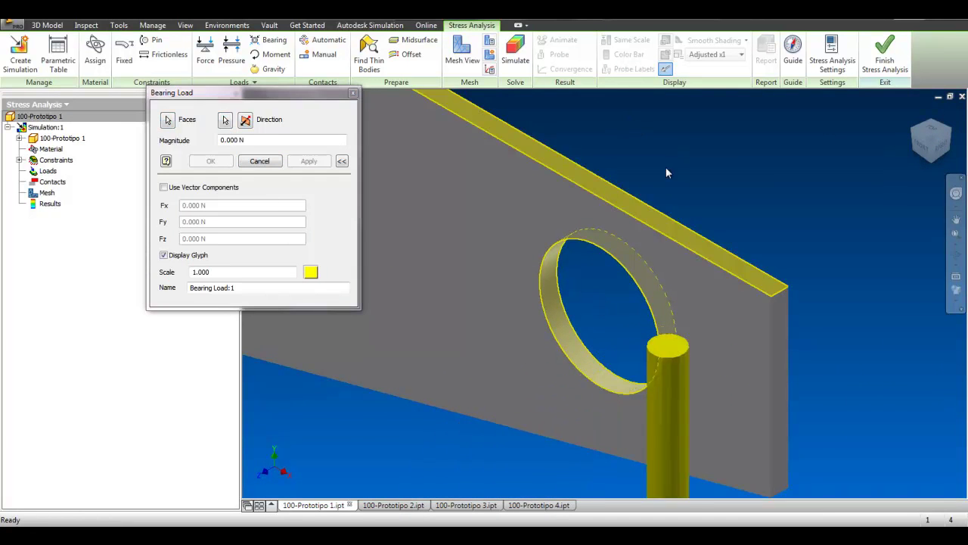
click(261, 140)
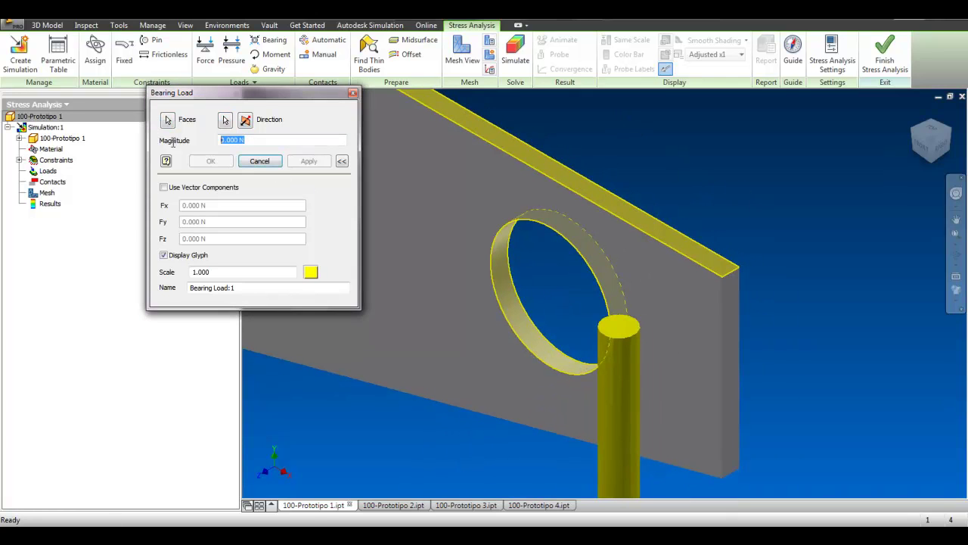
text(1000)
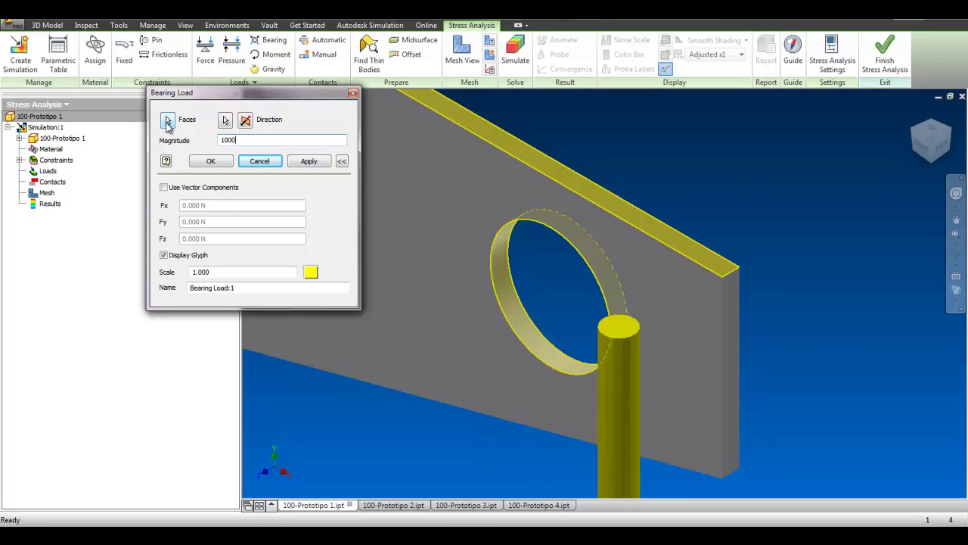
click(211, 161)
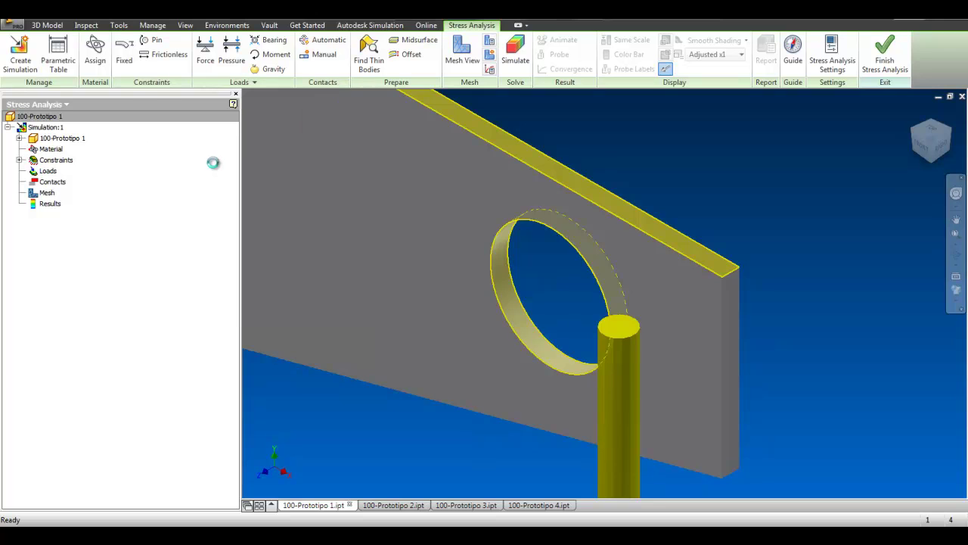
click(515, 54)
- Run Prototipo 1's simulation to show its 4.81 MPa von Mises plot, then switch to Prototipo 2
click(249, 208)
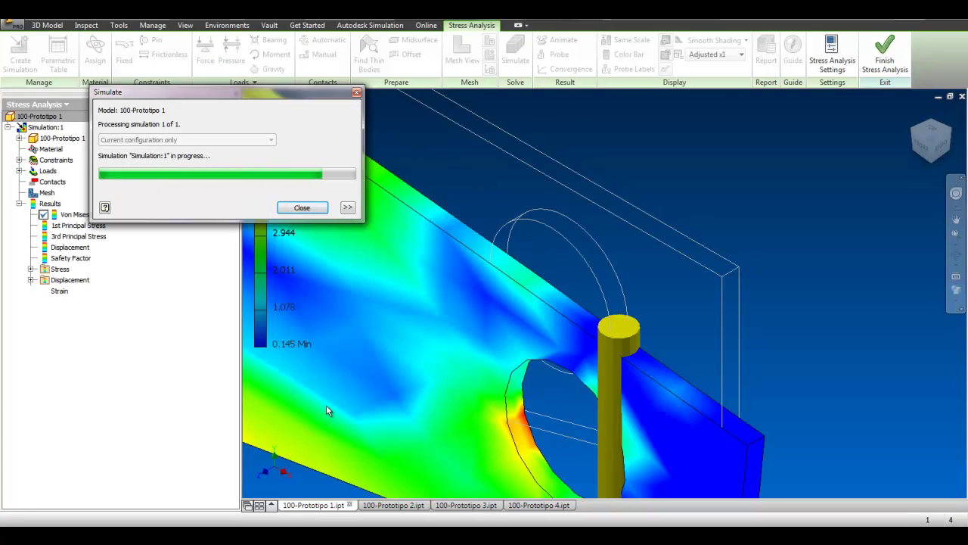
key(F6)
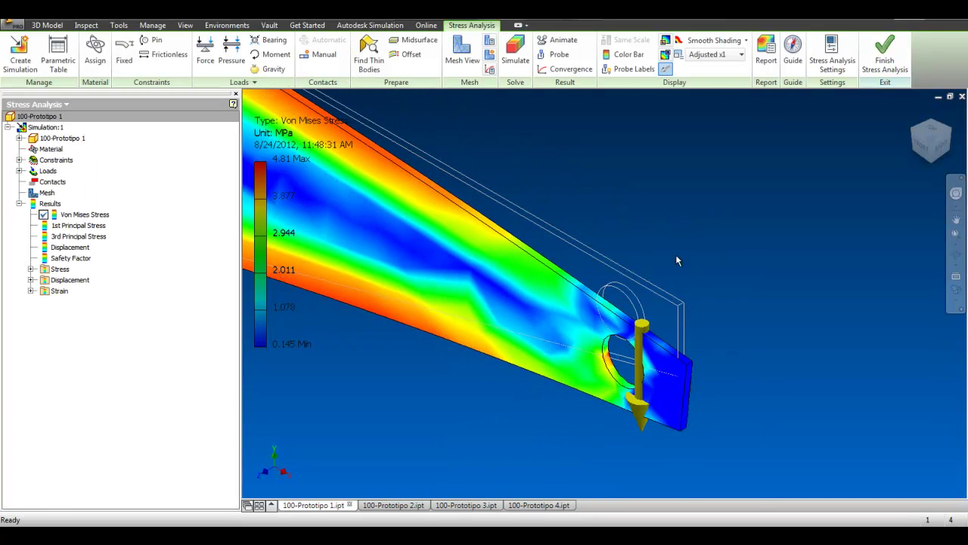
scroll(708, 220, up, 5)
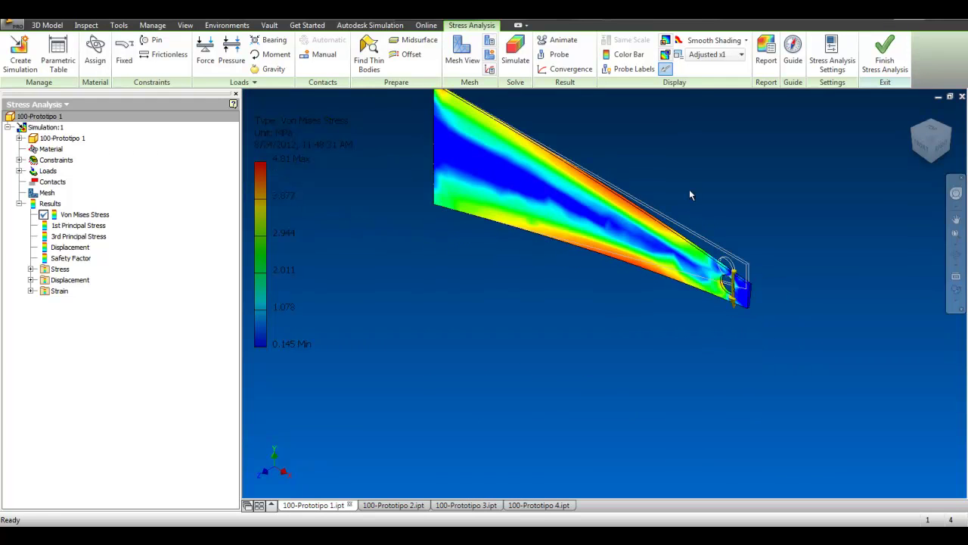
click(395, 505)
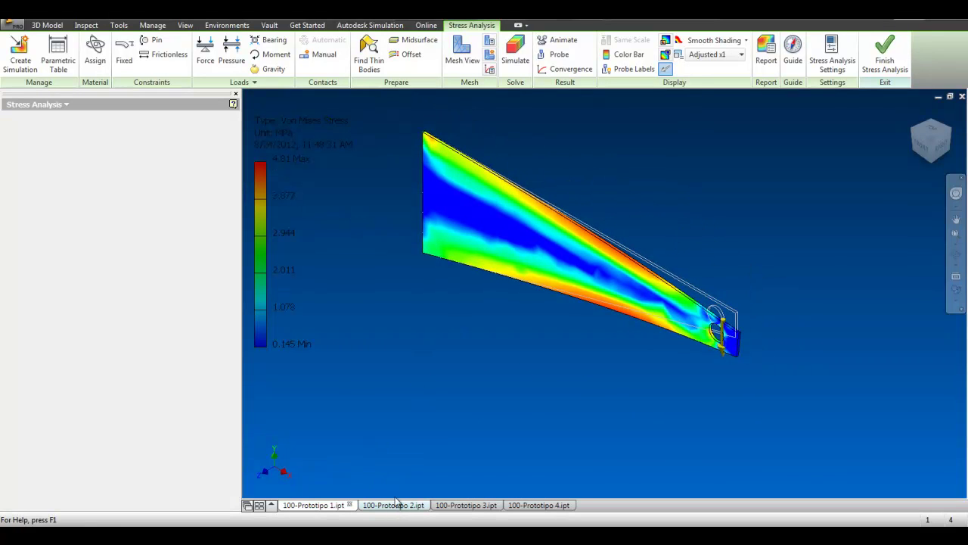
- Maximise Prototipo 2 in an isometric view and create its Simulation:1
click(567, 303)
click(957, 219)
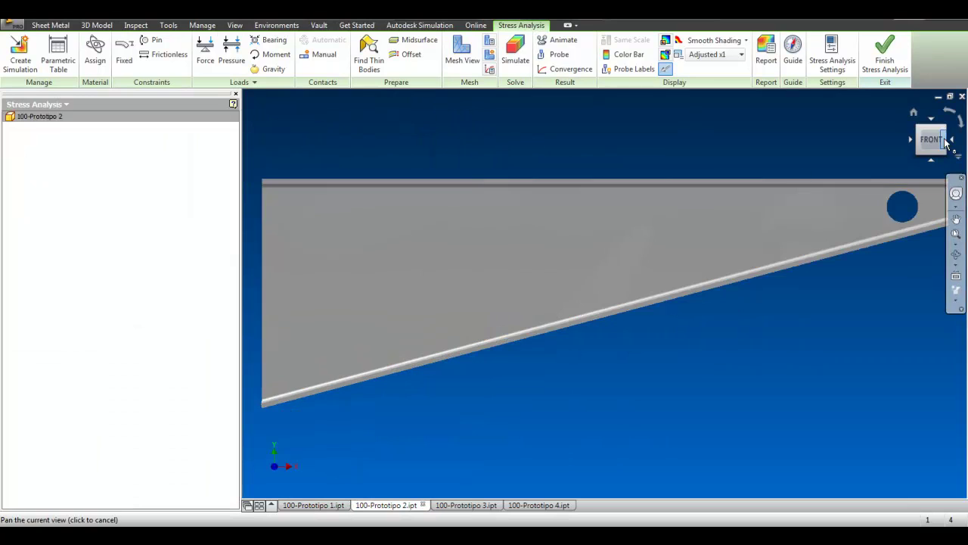
click(946, 130)
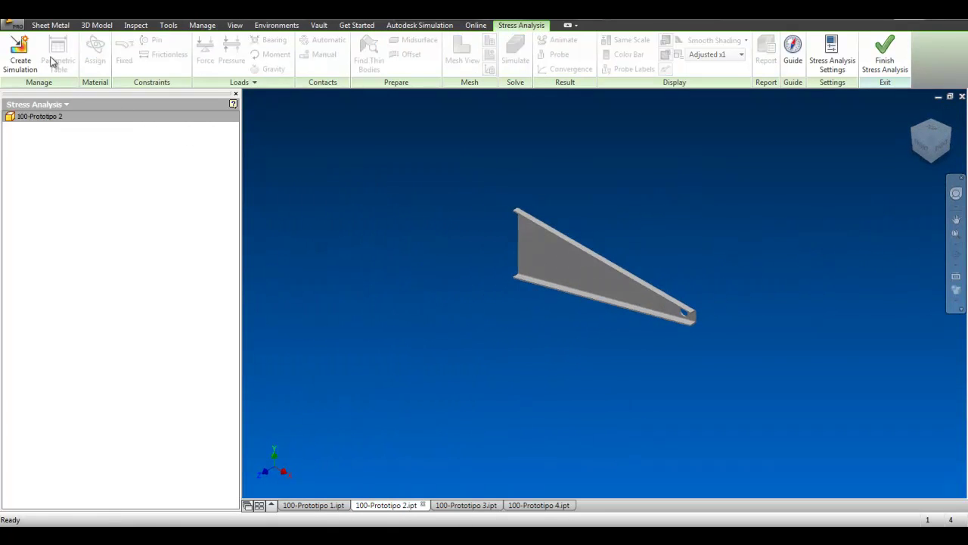
click(20, 53)
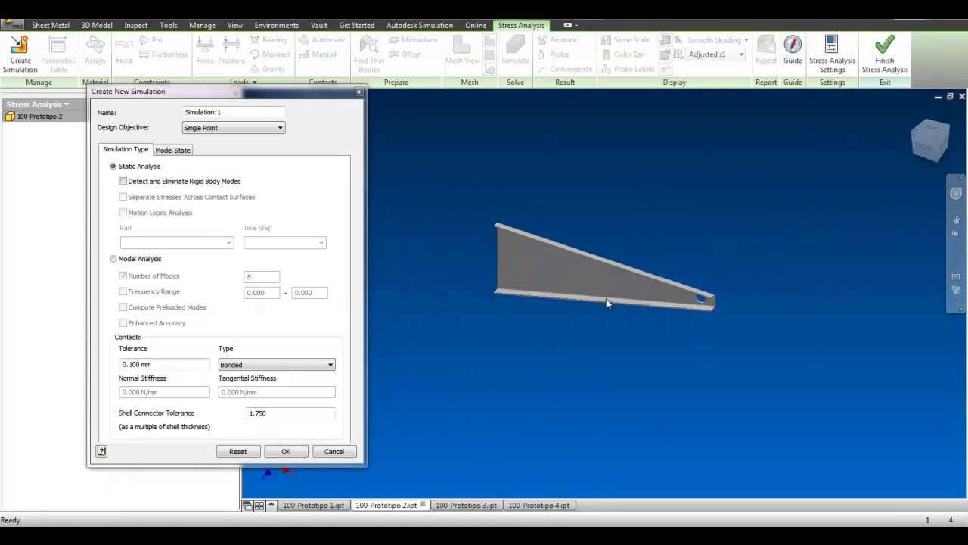
shift+middle_drag(606, 299, 474, 275)
click(285, 452)
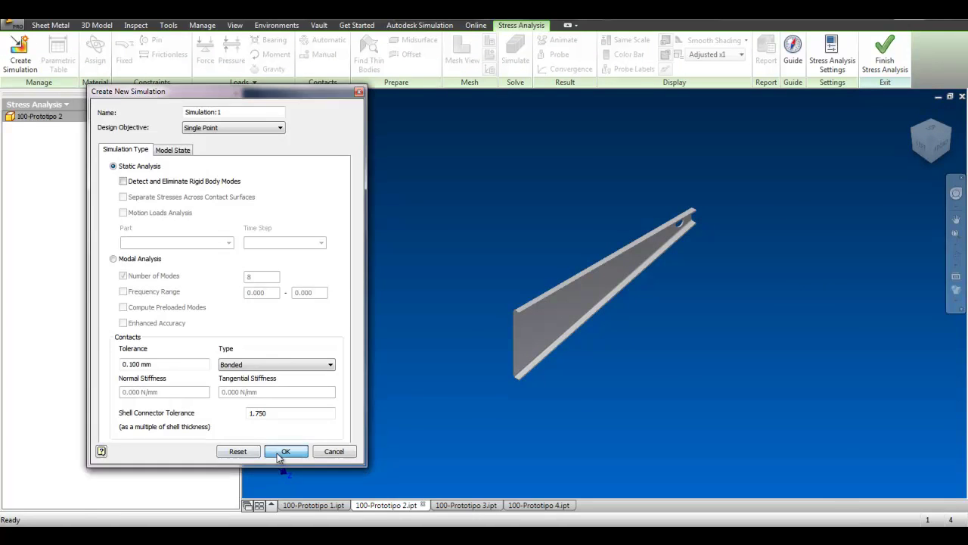
- Fix the narrow end face, rounded bend face and bottom end face
click(124, 53)
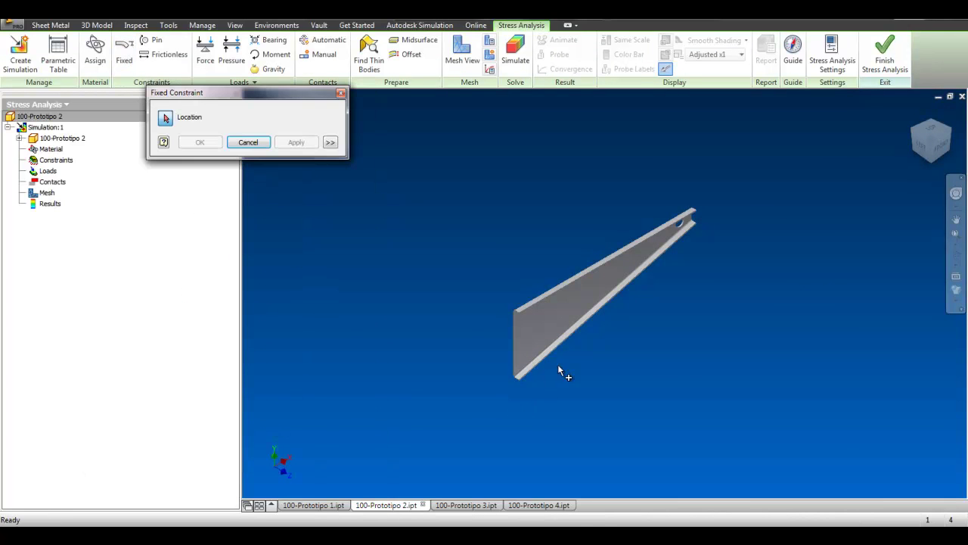
scroll(530, 333, down, 5)
click(490, 264)
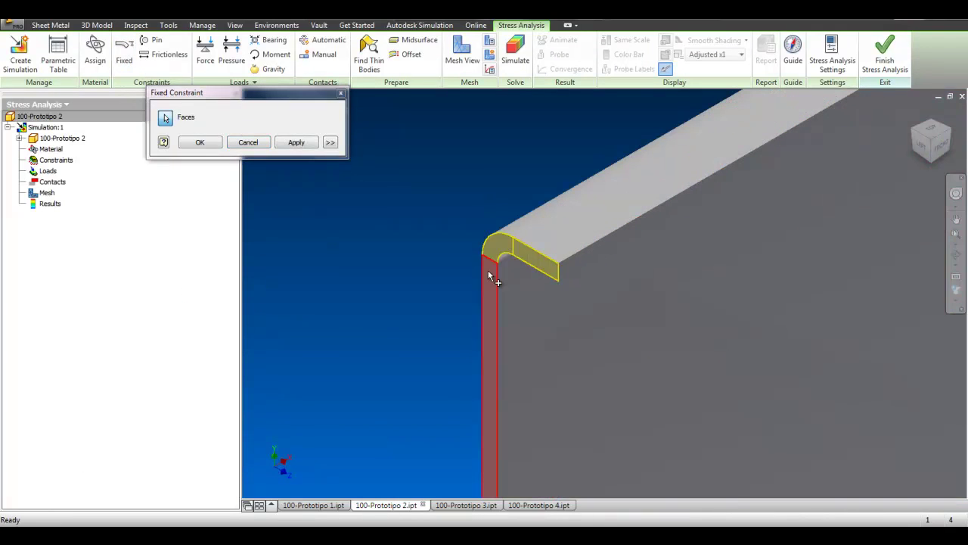
scroll(491, 318, up, 4)
scroll(435, 352, down, 5)
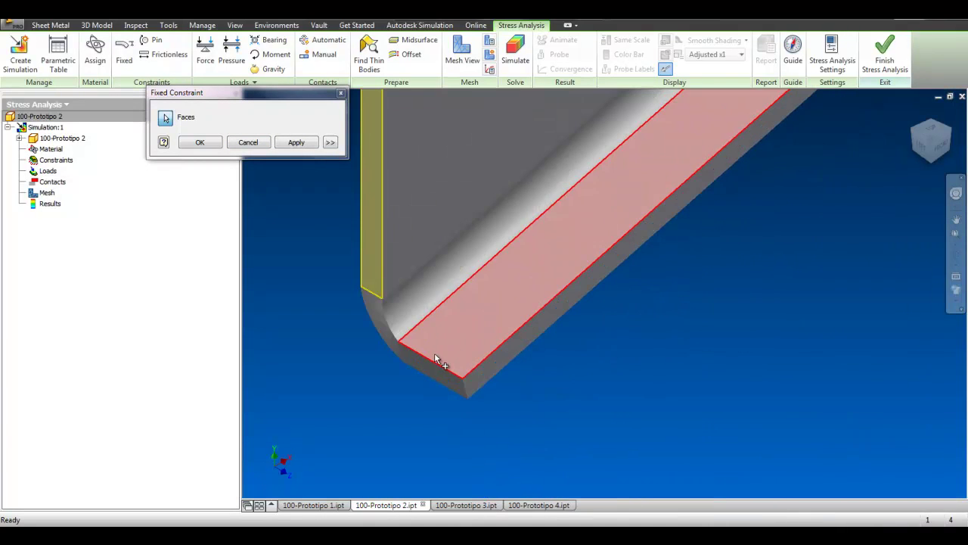
click(378, 329)
click(428, 370)
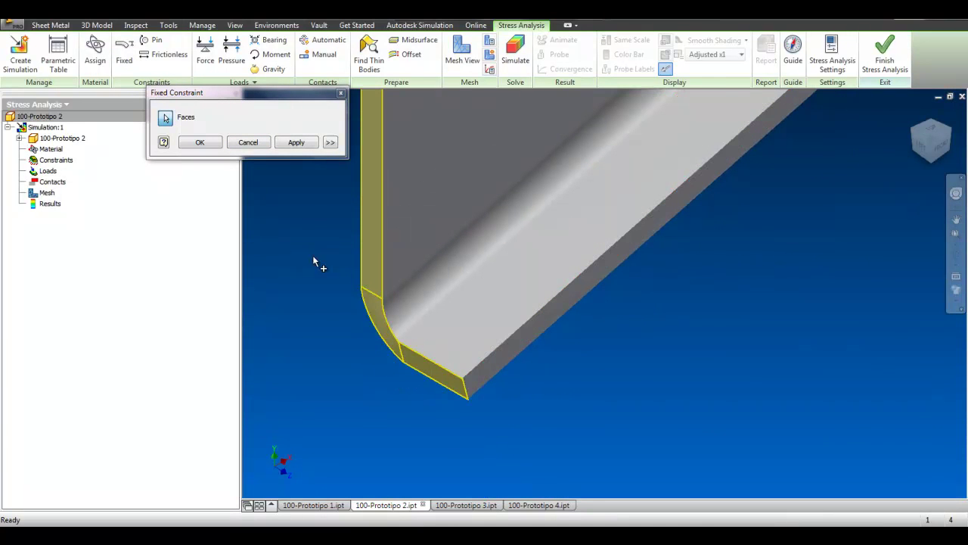
click(200, 143)
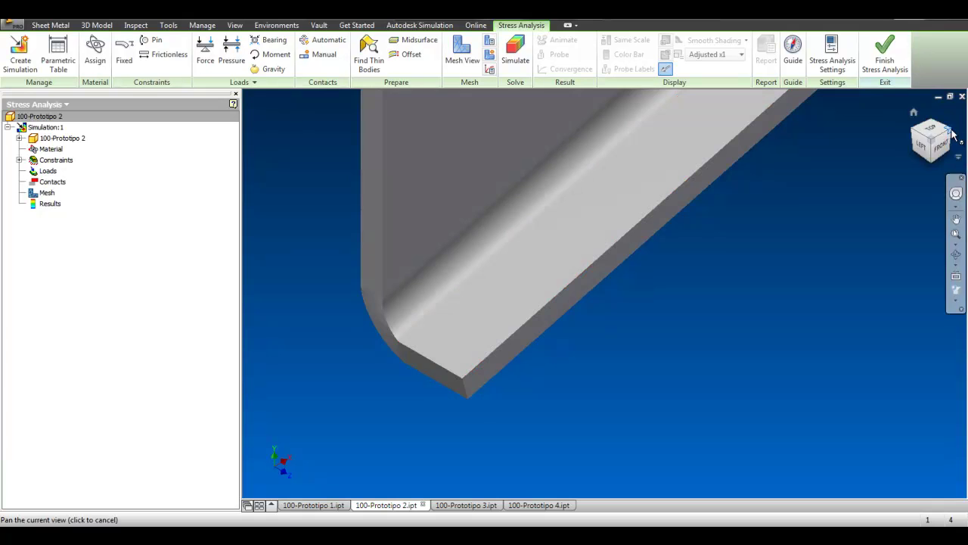
- Orbit and pan the view toward the bracket's hole end
drag(931, 140, 870, 204)
scroll(832, 257, up, 4)
scroll(796, 315, down, 3)
scroll(790, 288, down, 2)
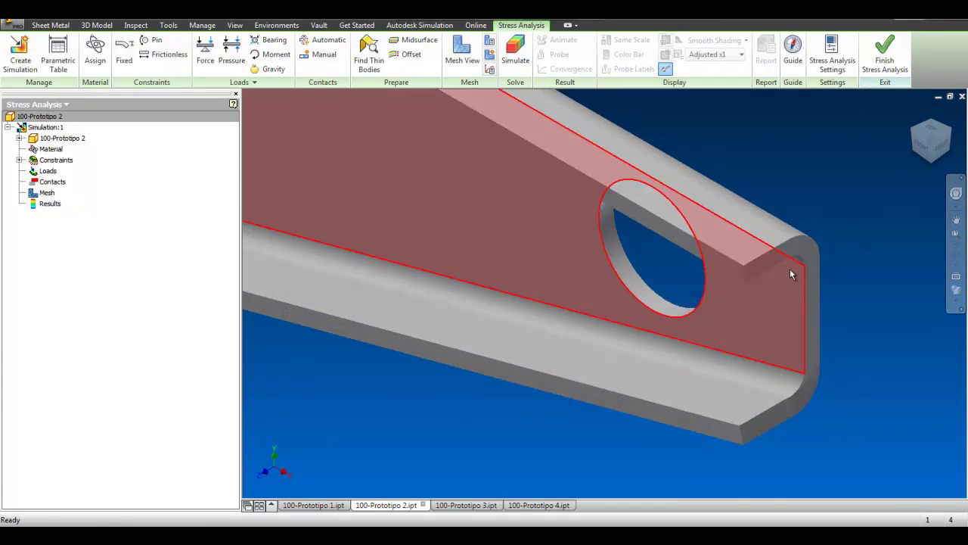
scroll(789, 269, down, 2)
middle_drag(727, 209, 551, 148)
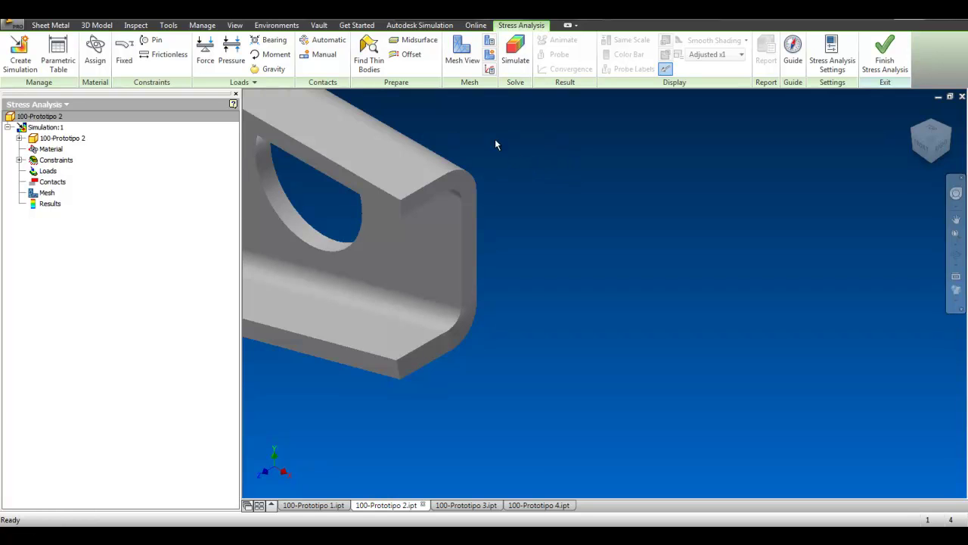
- Apply a 1000 N downward bearing load on Prototipo 2's hole and run the simulation
click(274, 42)
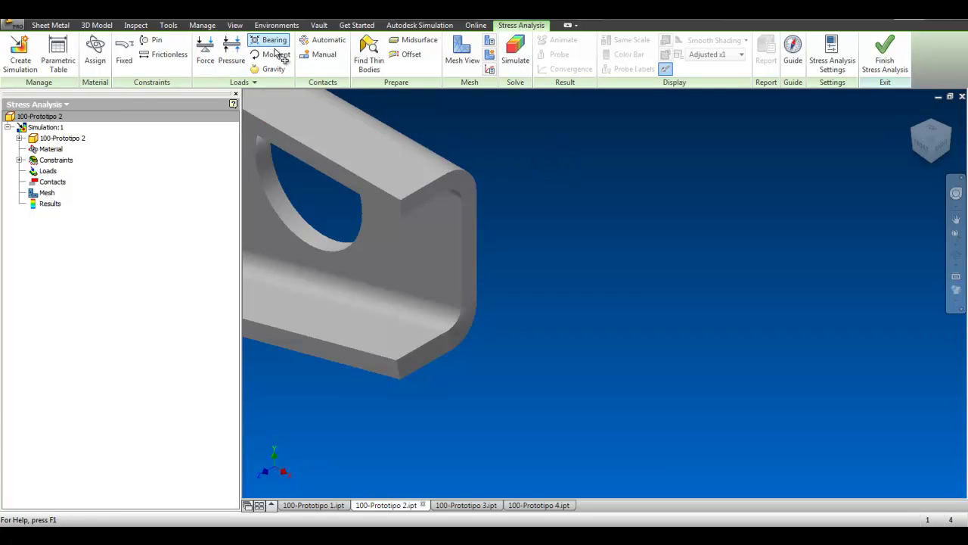
scroll(451, 257, up, 2)
click(466, 271)
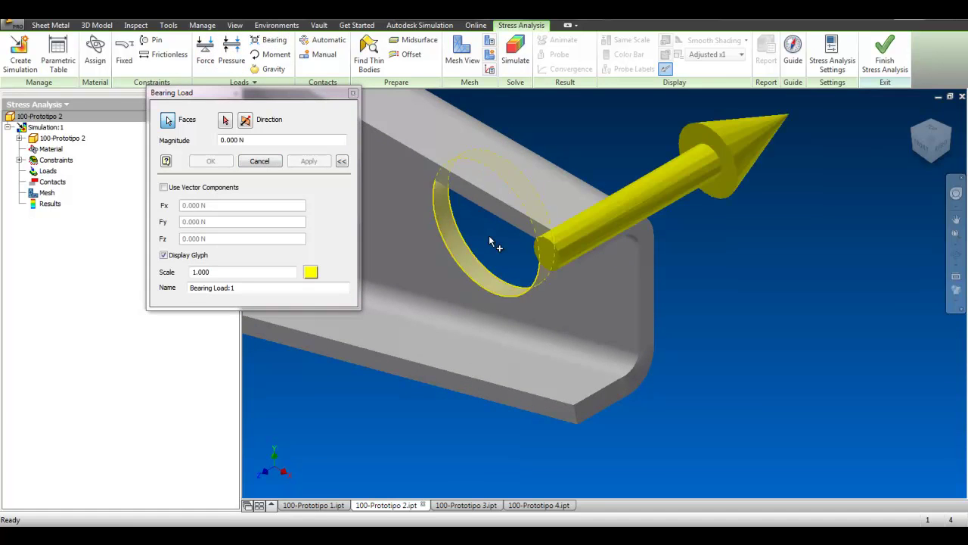
click(224, 120)
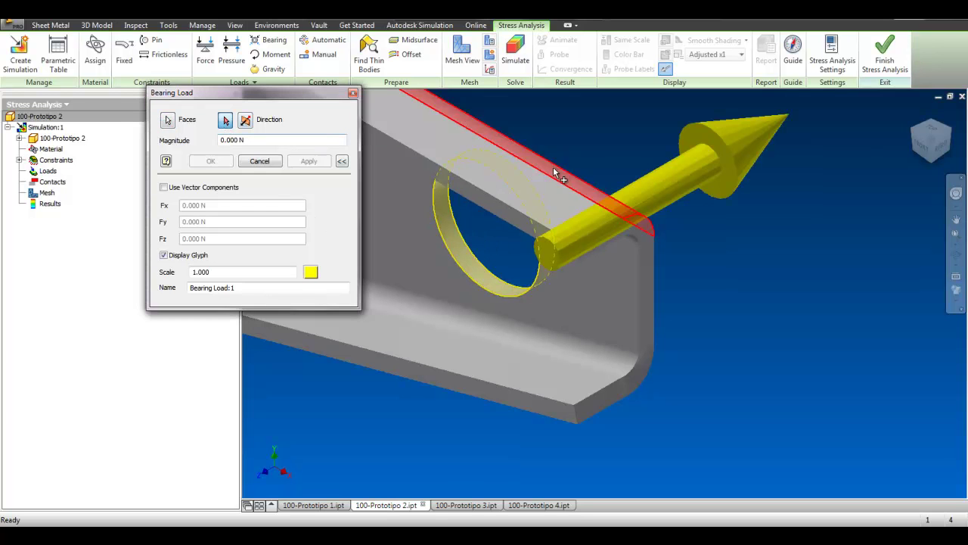
click(482, 168)
text(1000)
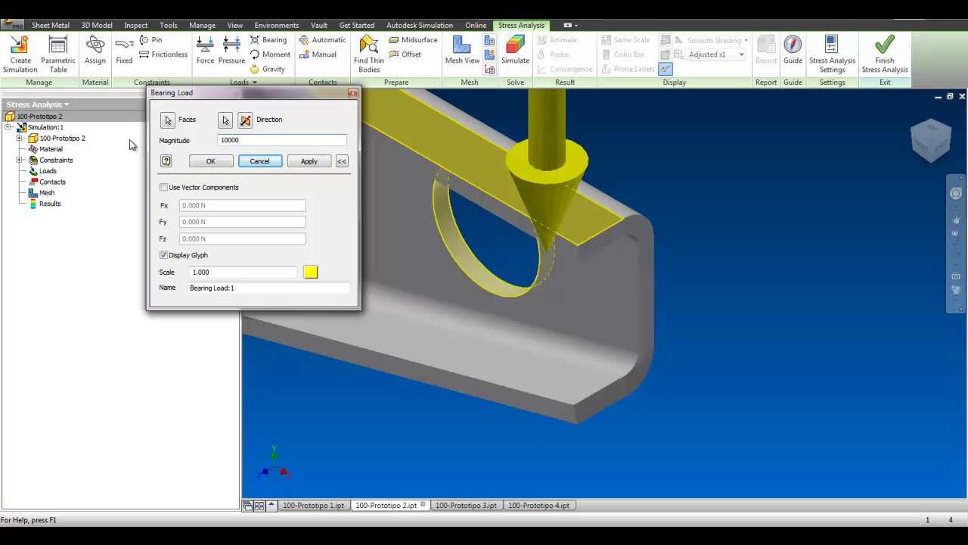
click(211, 161)
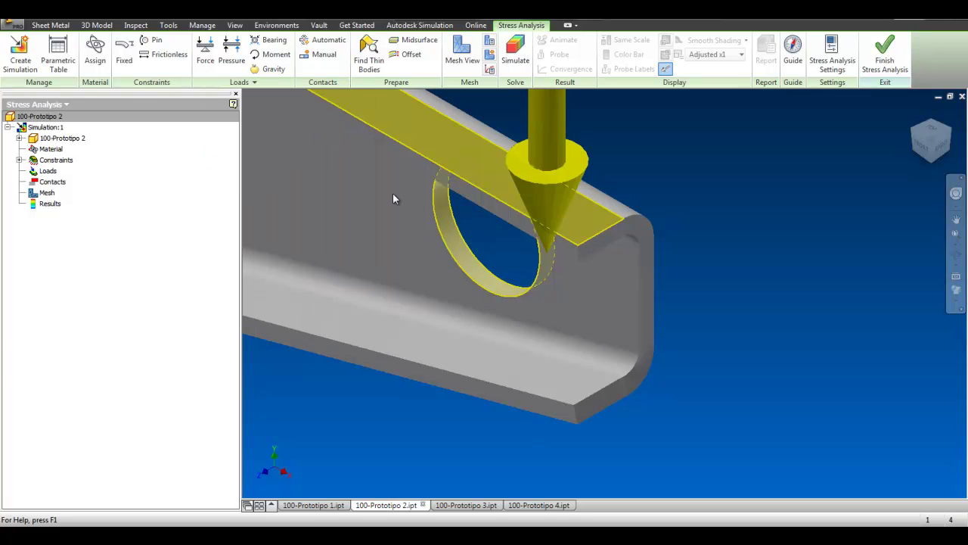
click(511, 53)
click(255, 207)
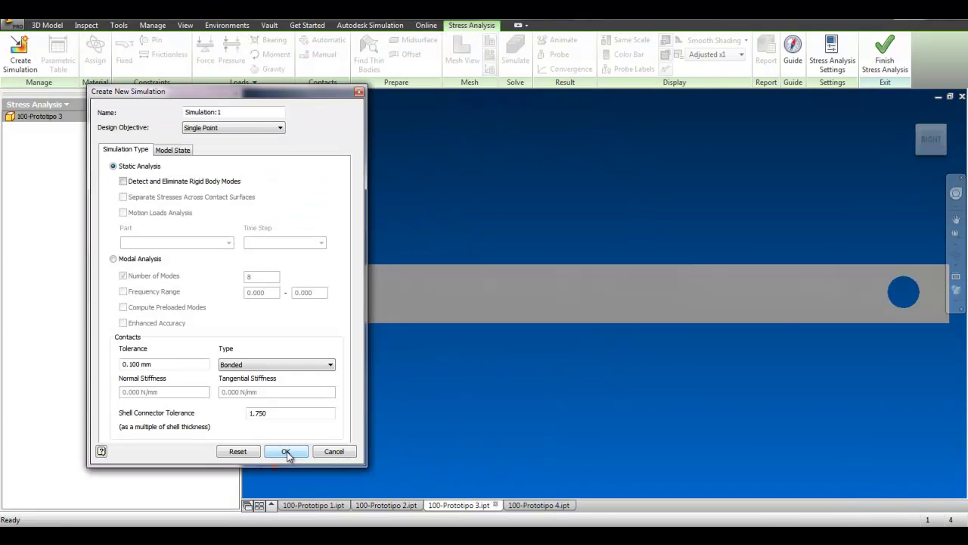
- Create Simulation:1 for Prototipo 3 and fix the bar's left end face
click(286, 452)
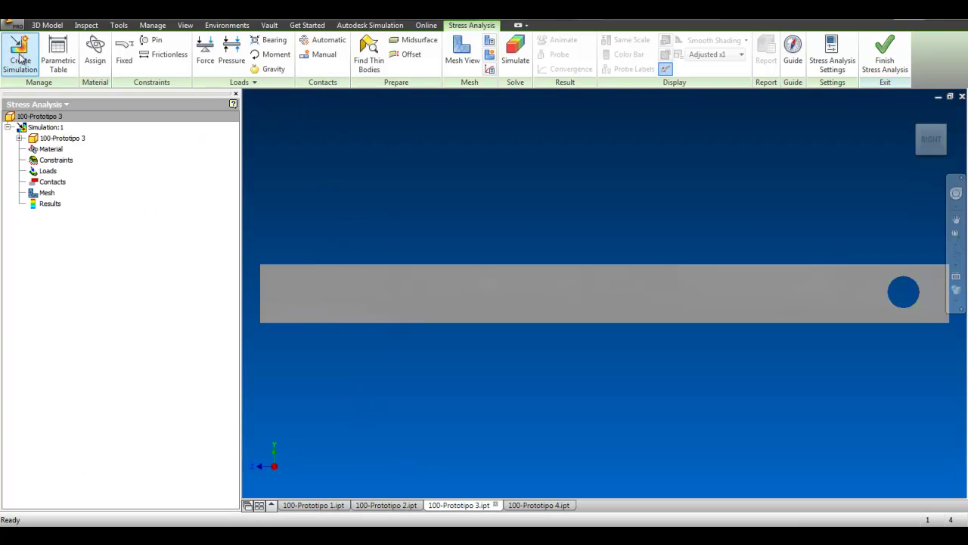
click(124, 59)
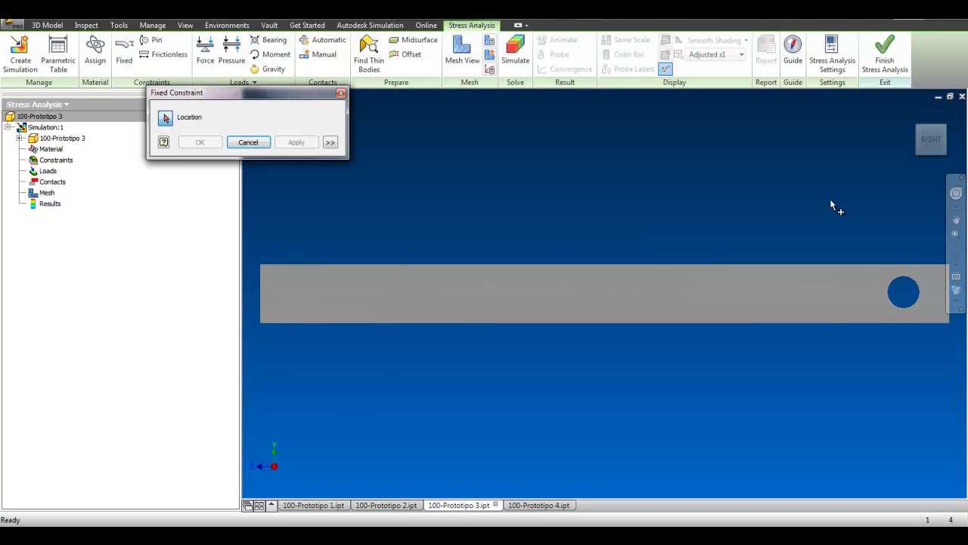
shift+middle_drag(648, 219, 286, 376)
scroll(295, 333, up, 3)
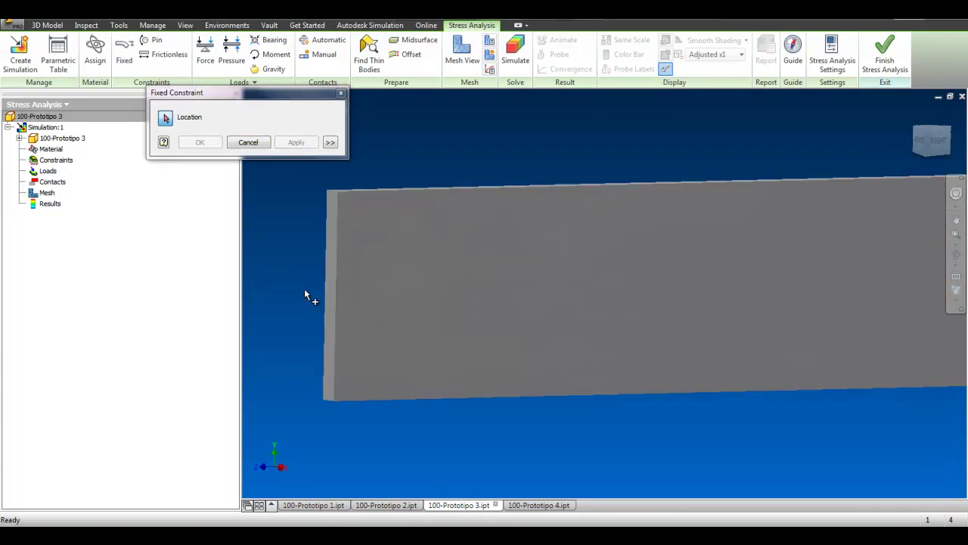
scroll(333, 264, up, 3)
click(355, 244)
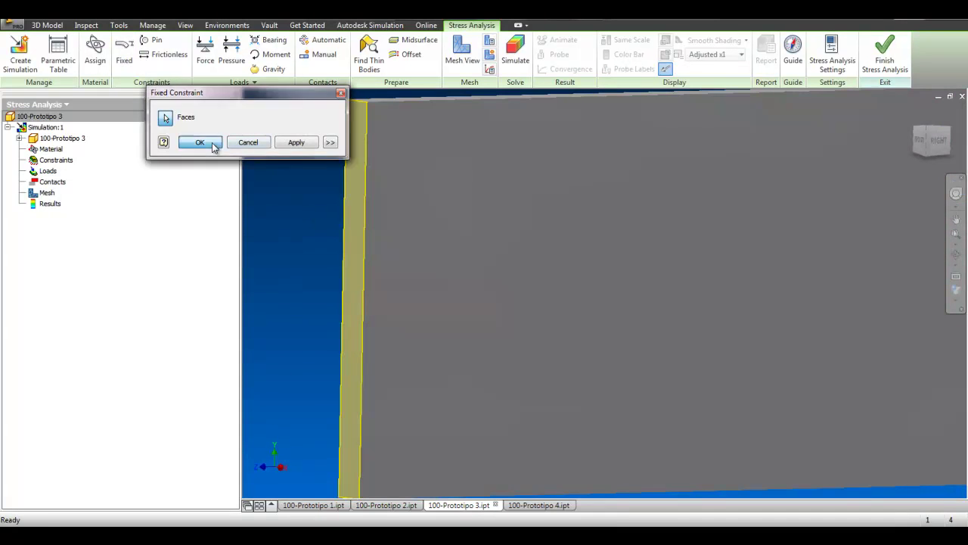
click(205, 143)
- Start a bearing load and orbit the bar to a tilted view
click(271, 39)
scroll(620, 255, down, 5)
mouse_move(620, 255)
shift+middle_down()
mouse_move(519, 260)
mouse_move(528, 270)
mouse_move(465, 289)
mouse_move(761, 371)
mouse_move(761, 396)
shift+middle_up()
- Apply a 1000 N bearing load on Prototipo 3's hole, directed from the top face
scroll(761, 409, up, 3)
click(762, 409)
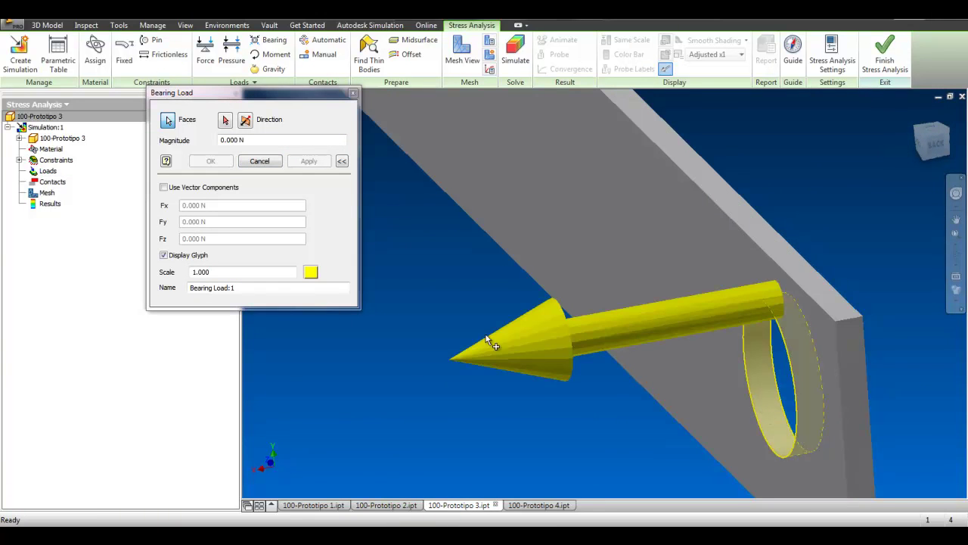
click(225, 120)
click(825, 289)
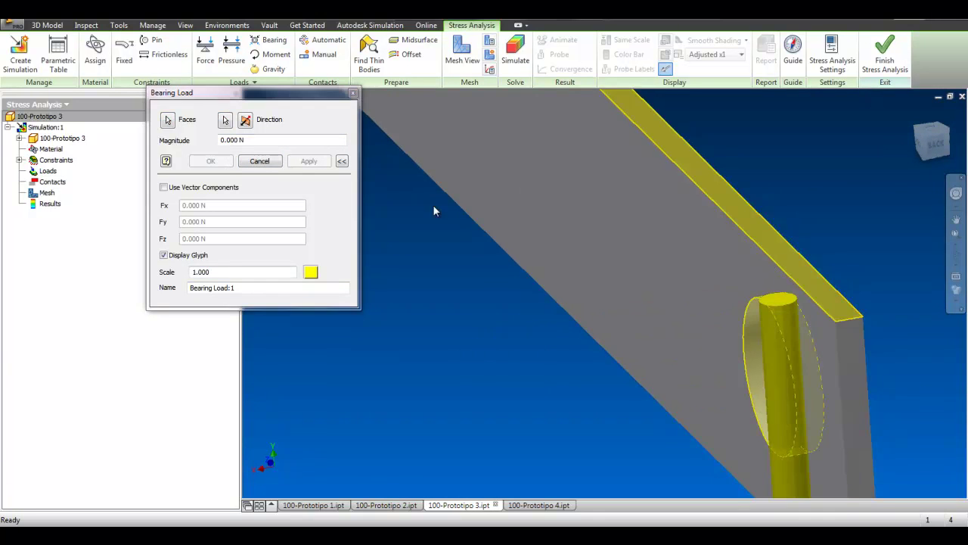
text(1)
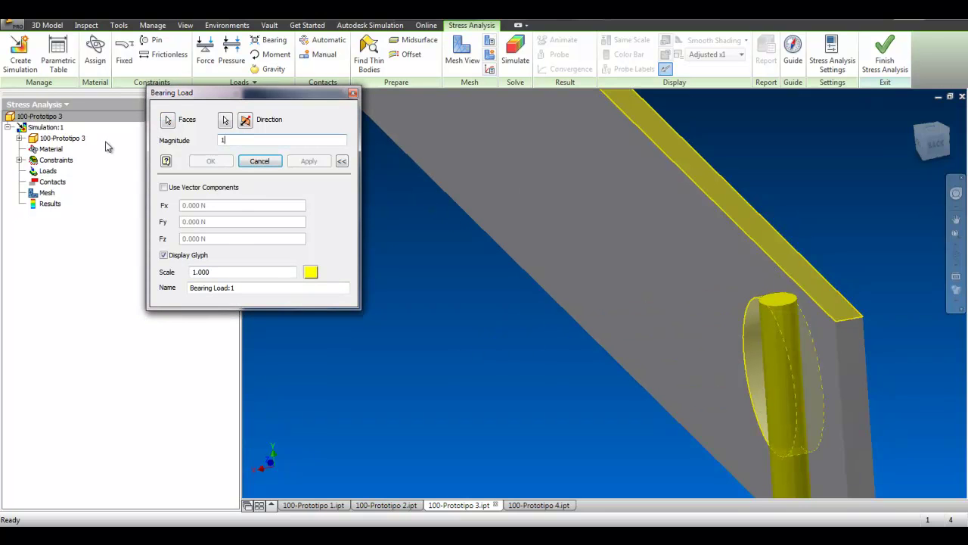
text(000)
click(212, 162)
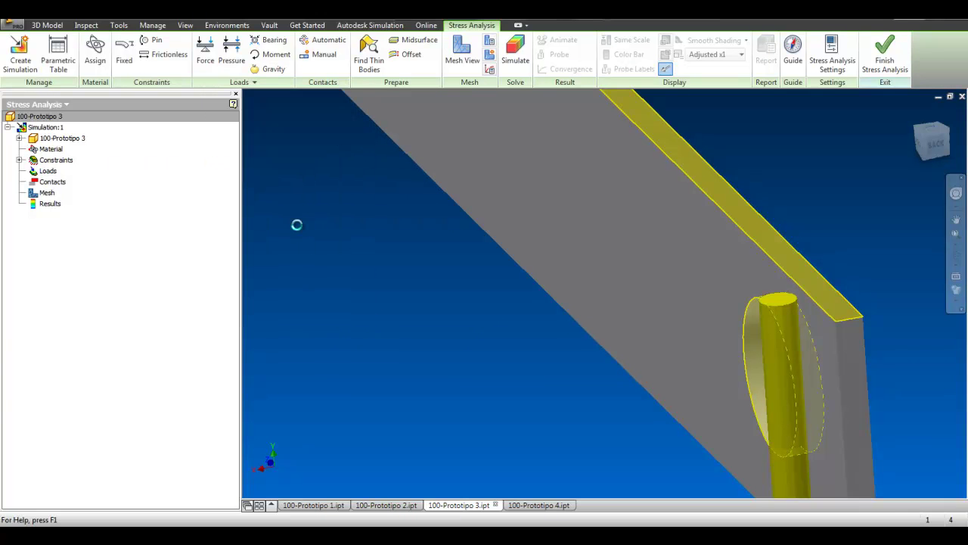
- Run Prototipo 3's stress simulation, then switch to and orbit Prototipo 4
click(515, 53)
click(249, 208)
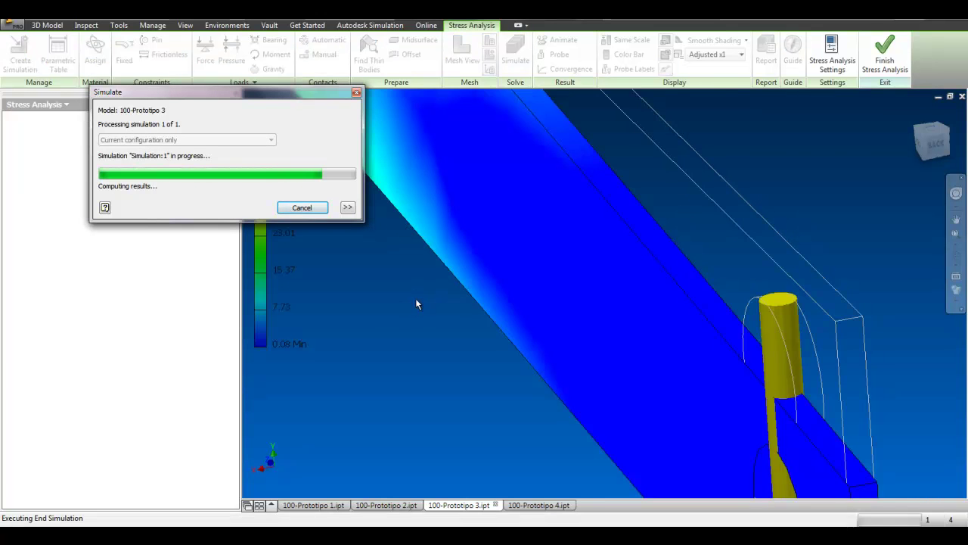
click(537, 505)
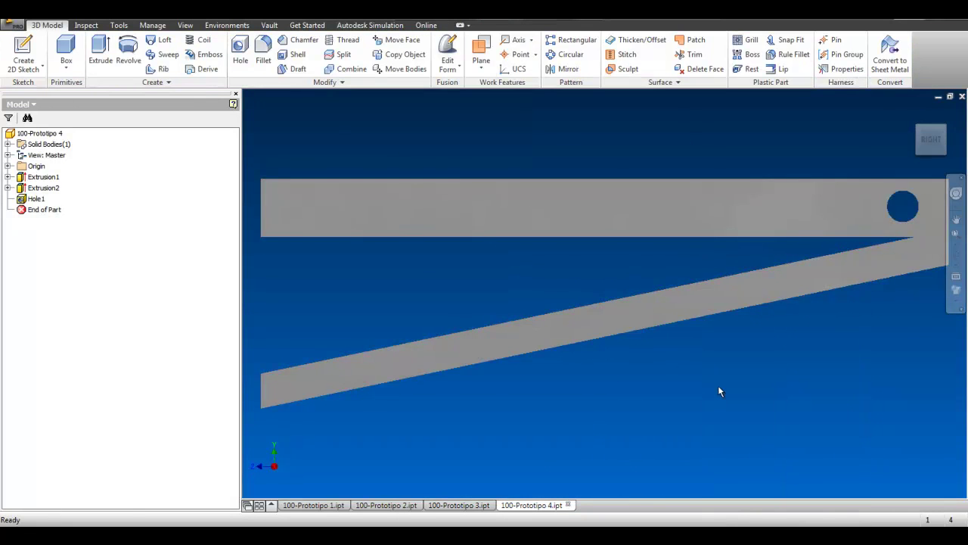
mouse_move(718, 386)
shift+middle_down()
mouse_move(670, 366)
mouse_move(681, 353)
mouse_move(687, 368)
shift+middle_up()
- Enter the Stress Analysis environment and create Simulation:1 for Prototipo 4
middle_drag(420, 205, 285, 190)
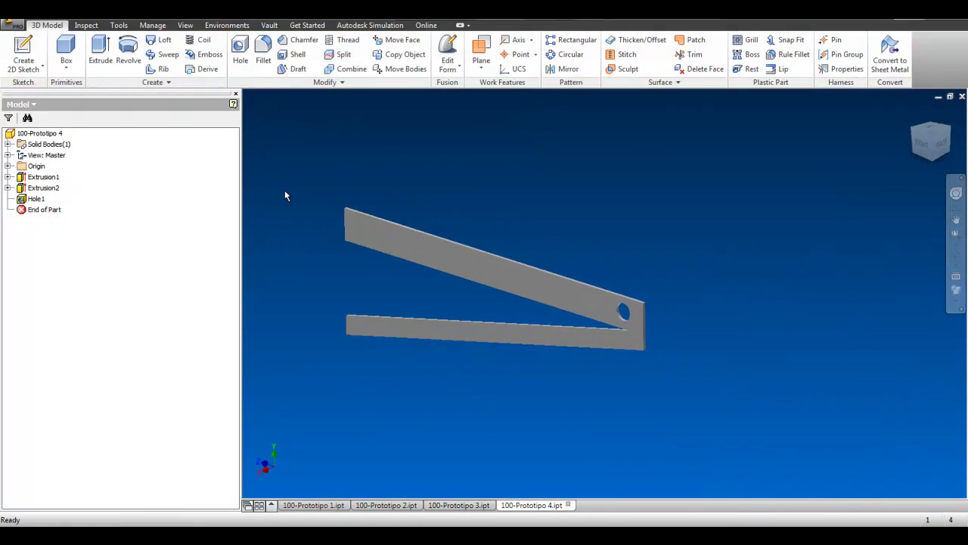
click(226, 25)
click(67, 53)
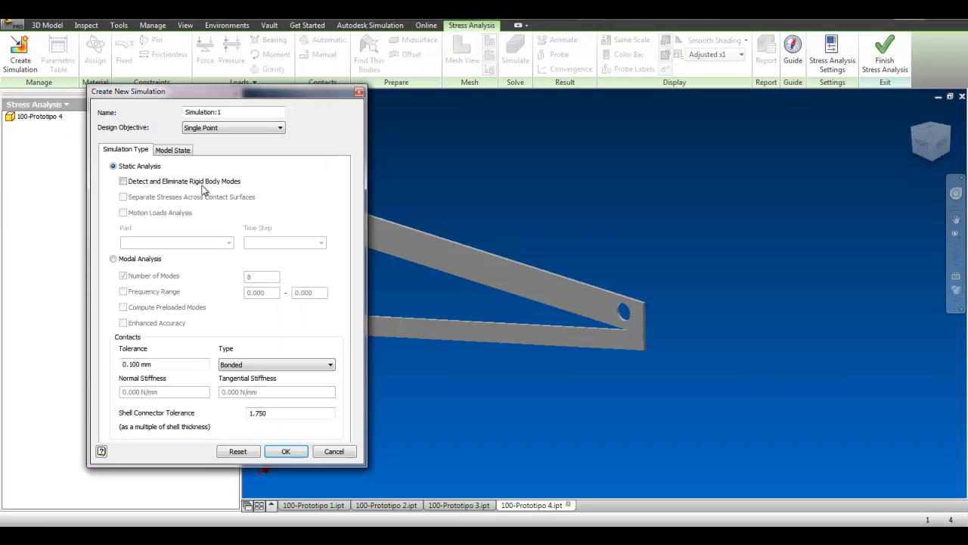
click(284, 450)
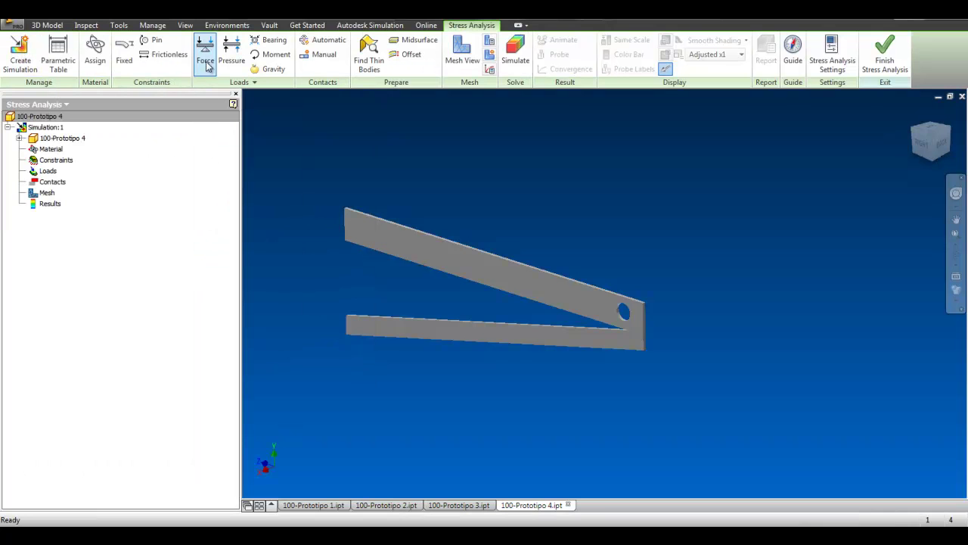
- Fix the end face of Prototipo 4's bar
click(124, 53)
mouse_move(406, 381)
shift+middle_down()
mouse_move(484, 385)
mouse_move(461, 356)
shift+middle_up()
scroll(355, 306, down, 5)
click(330, 285)
shift+middle_drag(333, 287, 462, 245)
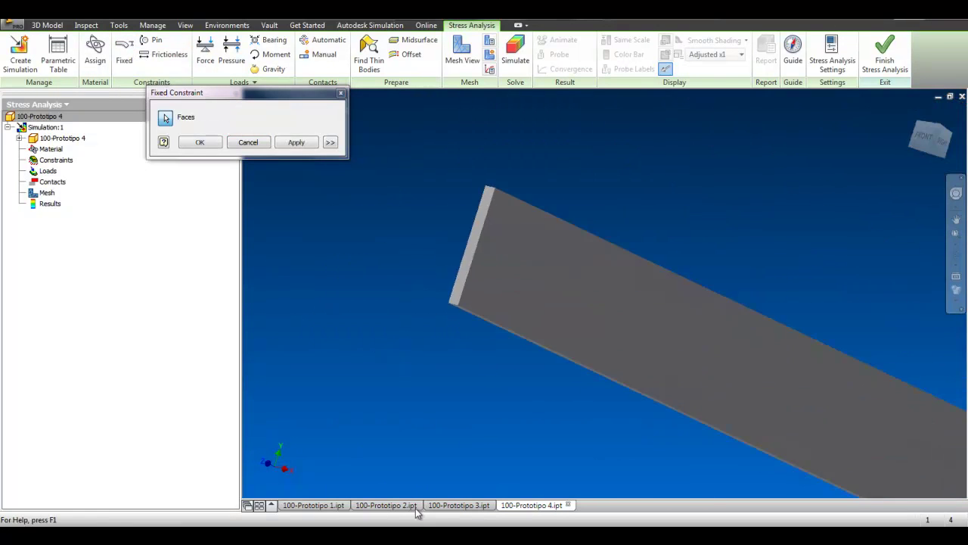
click(199, 143)
- Start a bearing load and orbit the view toward the hole
click(271, 42)
scroll(376, 242, up, 3)
mouse_move(708, 288)
shift+middle_down()
mouse_move(581, 290)
mouse_move(553, 346)
shift+middle_up()
- Apply a 1000 N bearing load on the hole, directed down the vertical edge
scroll(505, 303, down, 4)
click(505, 303)
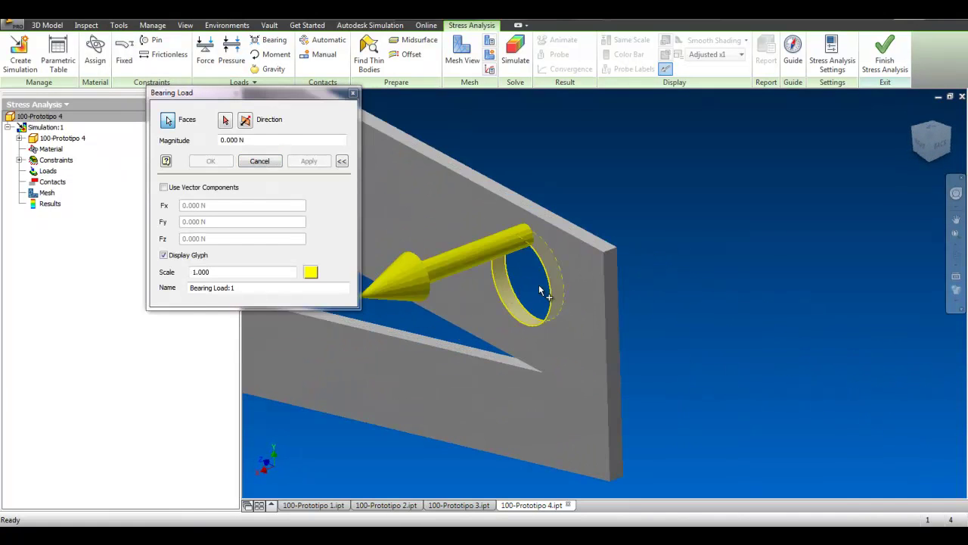
click(226, 120)
click(607, 303)
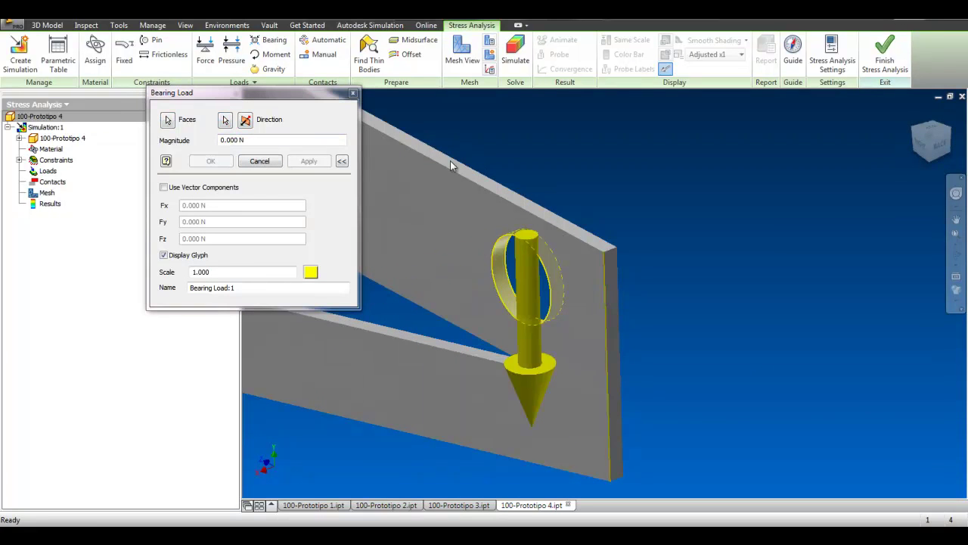
text(1000)
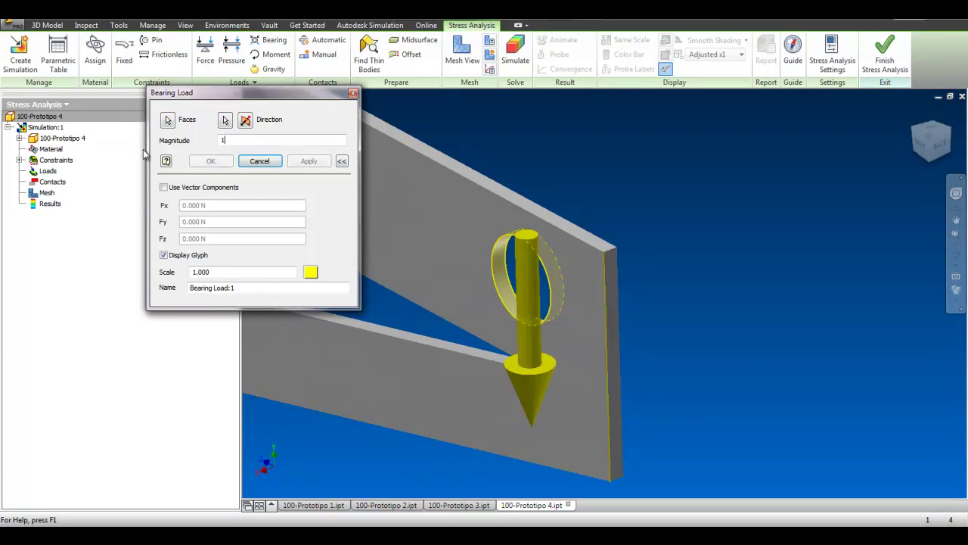
click(210, 161)
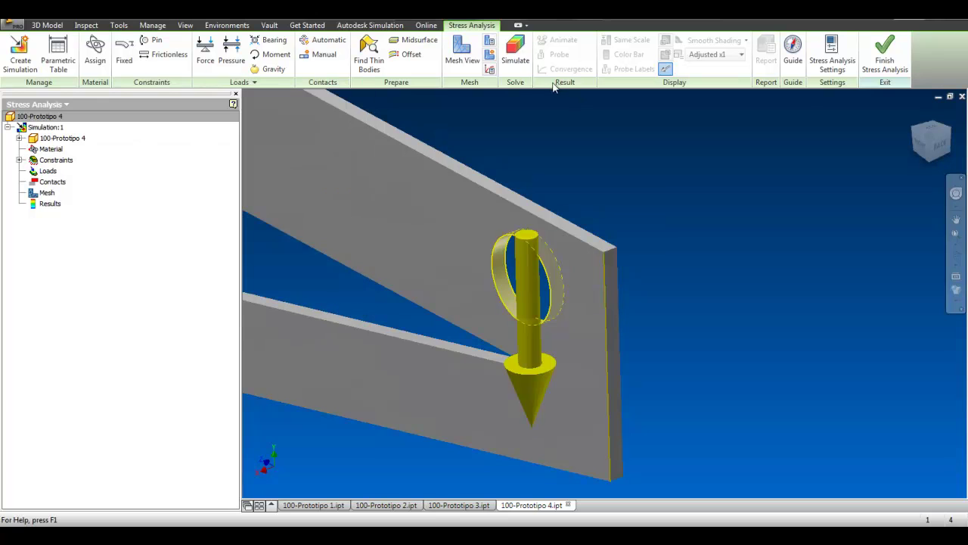
- Run Prototipo 4's stress simulation and tile all four prototype windows
click(515, 53)
click(250, 208)
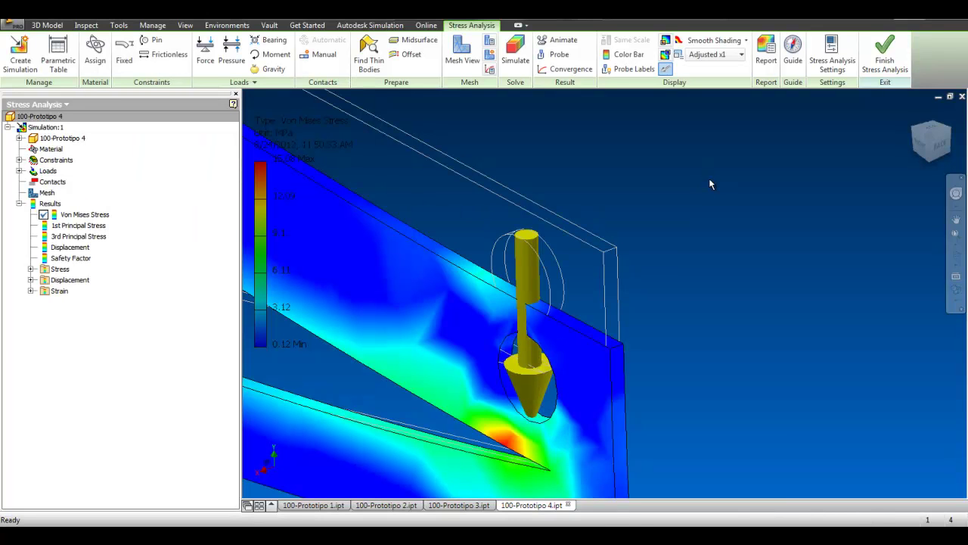
click(258, 506)
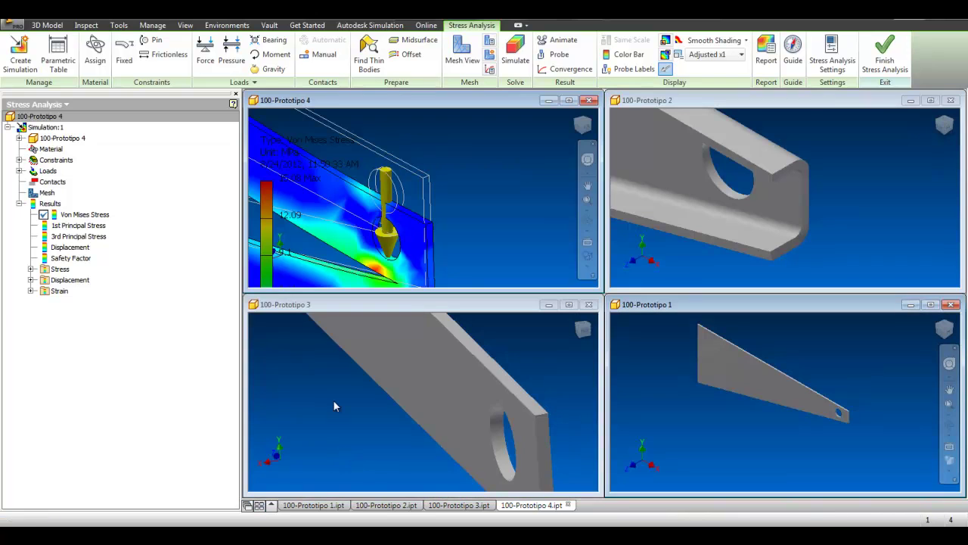
- Reset Prototipo 4 to the home view and pan its stress model into view
click(583, 125)
click(582, 328)
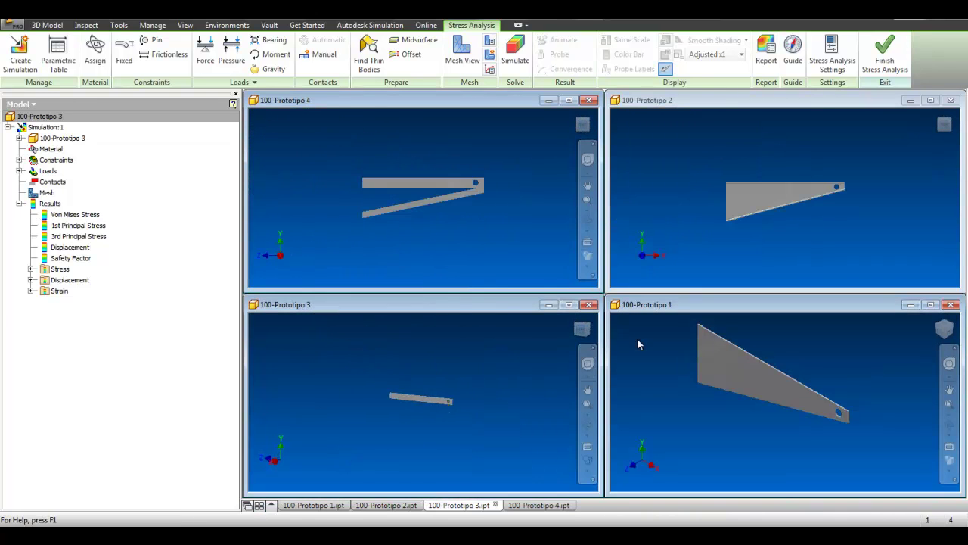
click(587, 185)
drag(409, 198, 361, 204)
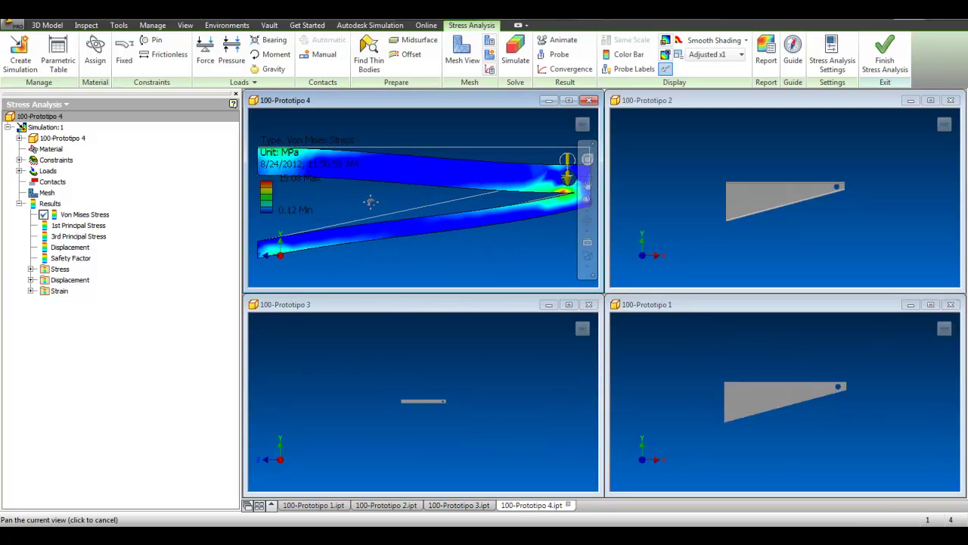
scroll(375, 196, down, 3)
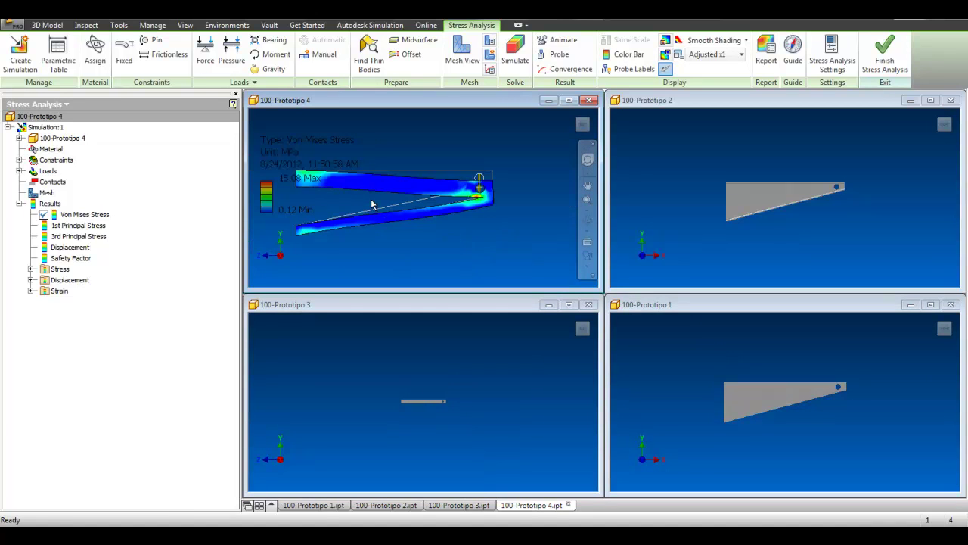
- Play Prototipo 4's stress animation, then activate the Prototipo 3 window
click(563, 42)
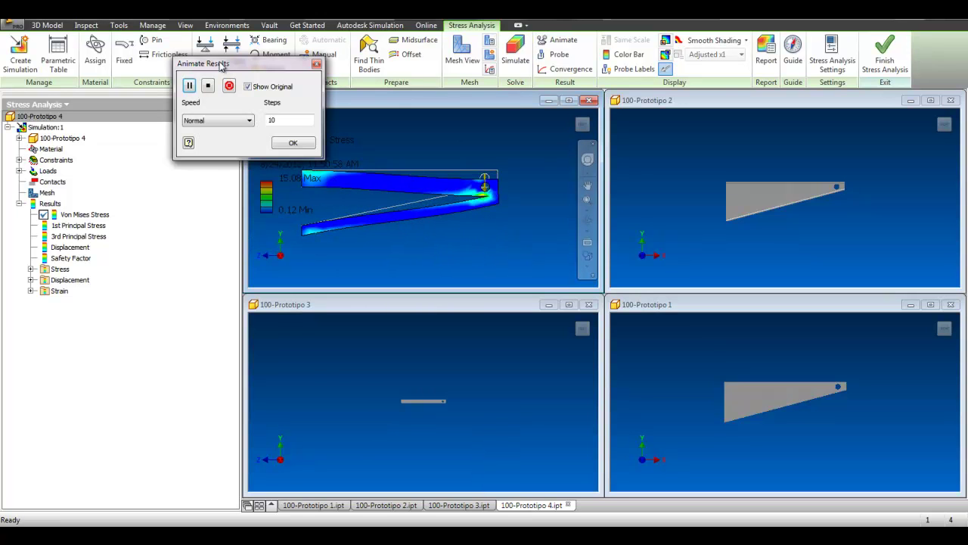
click(294, 144)
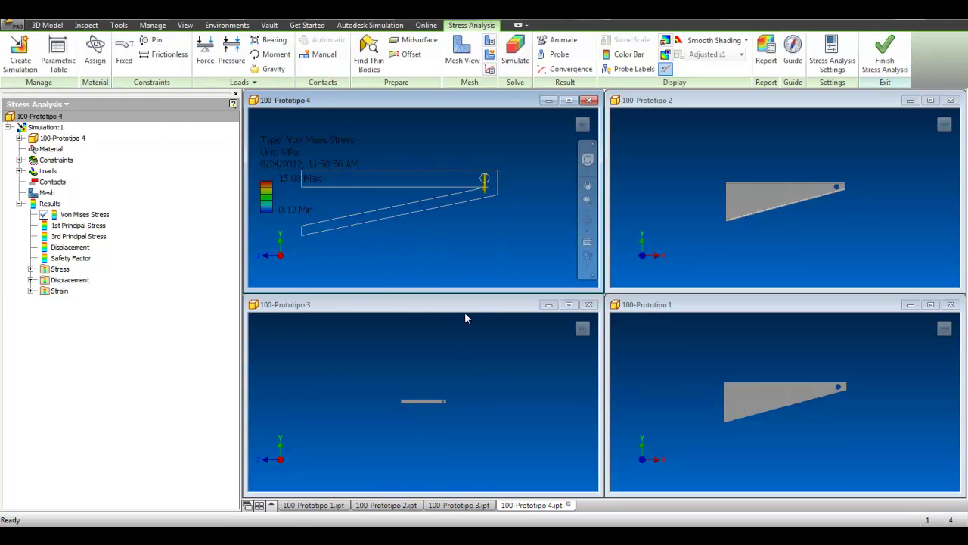
click(594, 354)
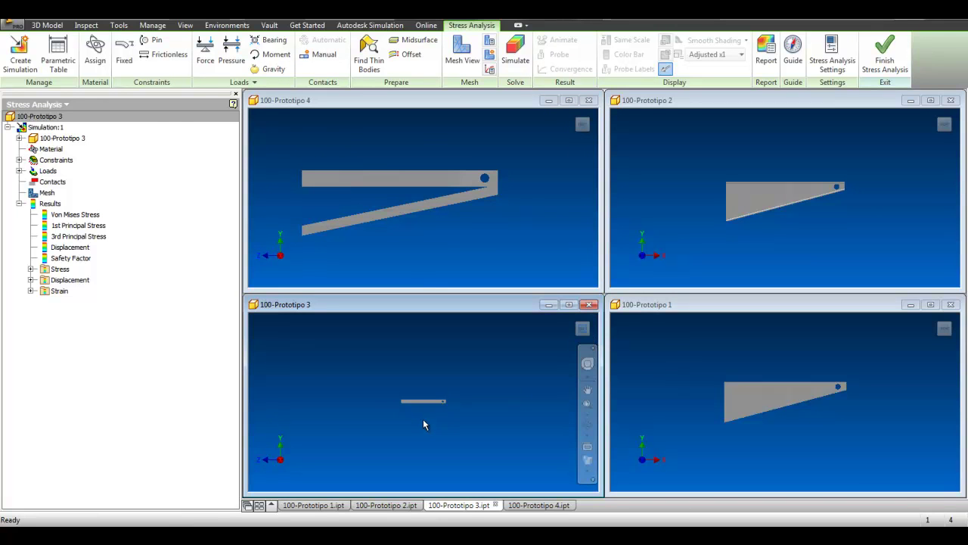
- Zoom Prototipo 3 to fit, show its Von Mises Stress result, and run the simulation
key(Home)
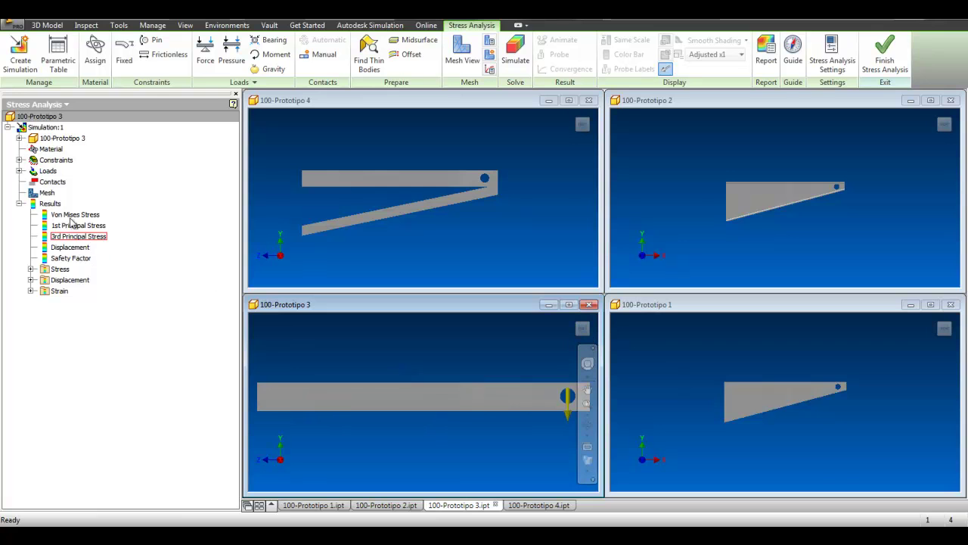
double_click(73, 215)
click(515, 53)
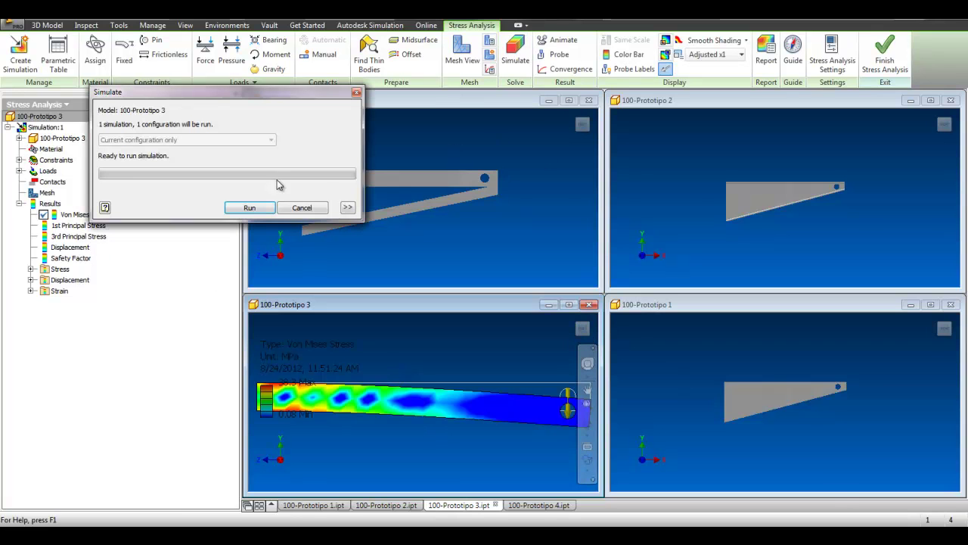
click(250, 208)
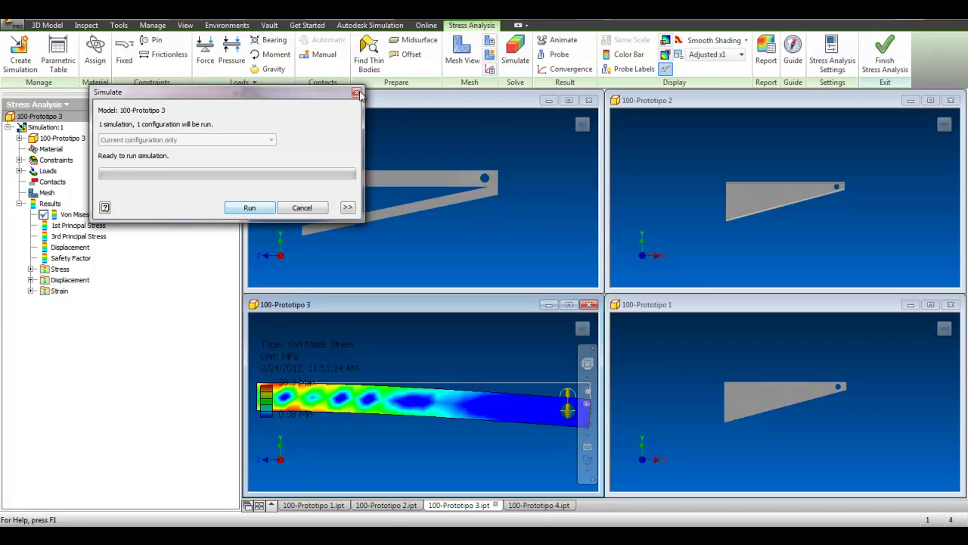
- Play and close Prototipo 3's stress animation, then open Animate Results for Prototipo 2
click(560, 41)
click(190, 86)
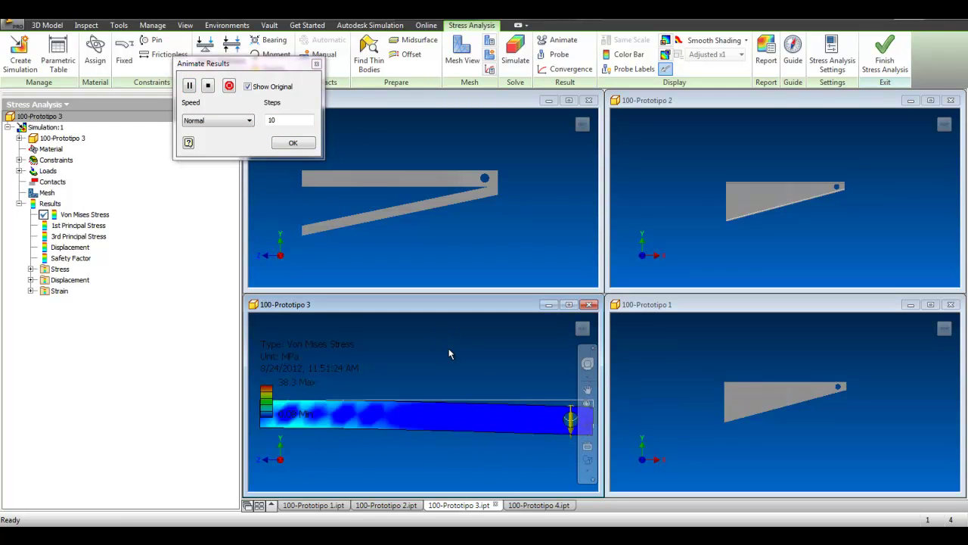
click(292, 143)
click(653, 155)
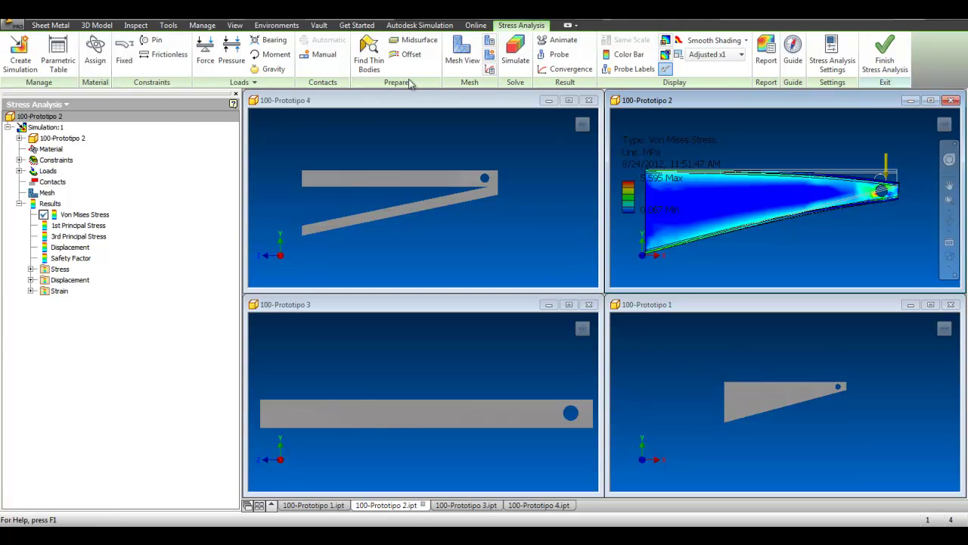
click(560, 43)
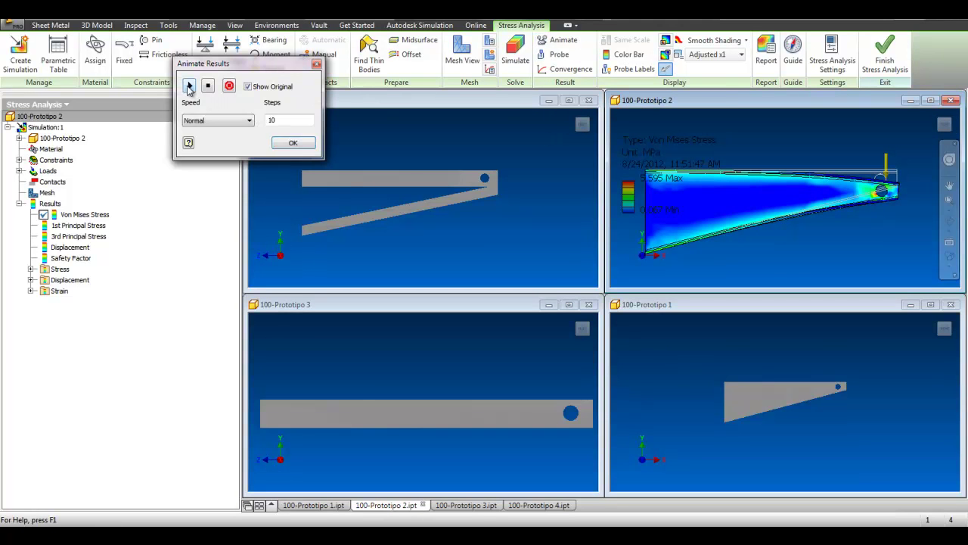
- Play Prototipo 2's stress animation, shifting its view right, then close the animation
click(189, 87)
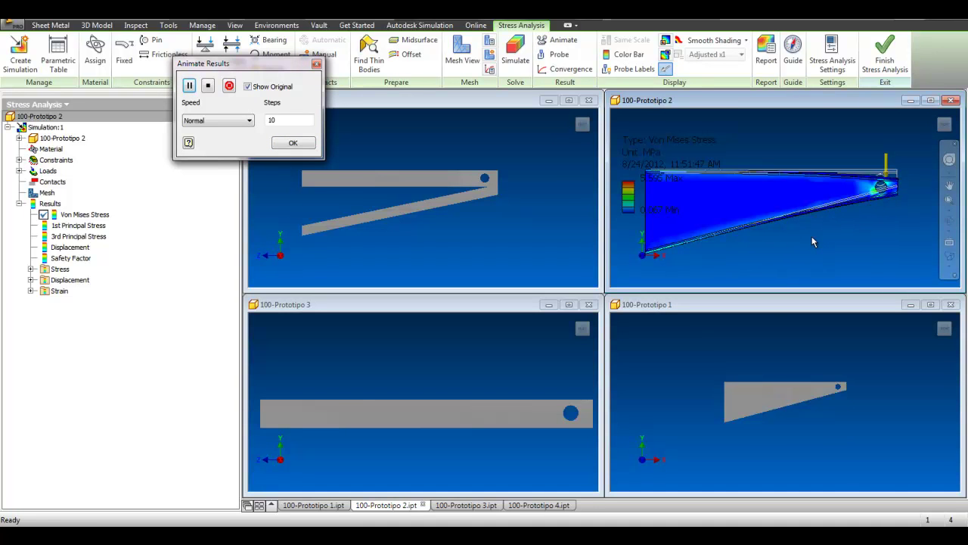
middle_drag(812, 242, 833, 249)
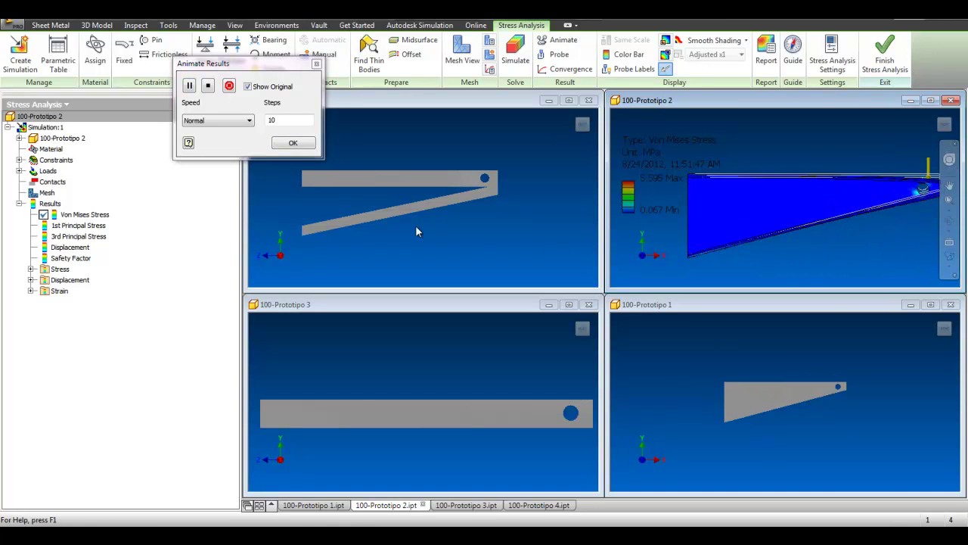
click(293, 143)
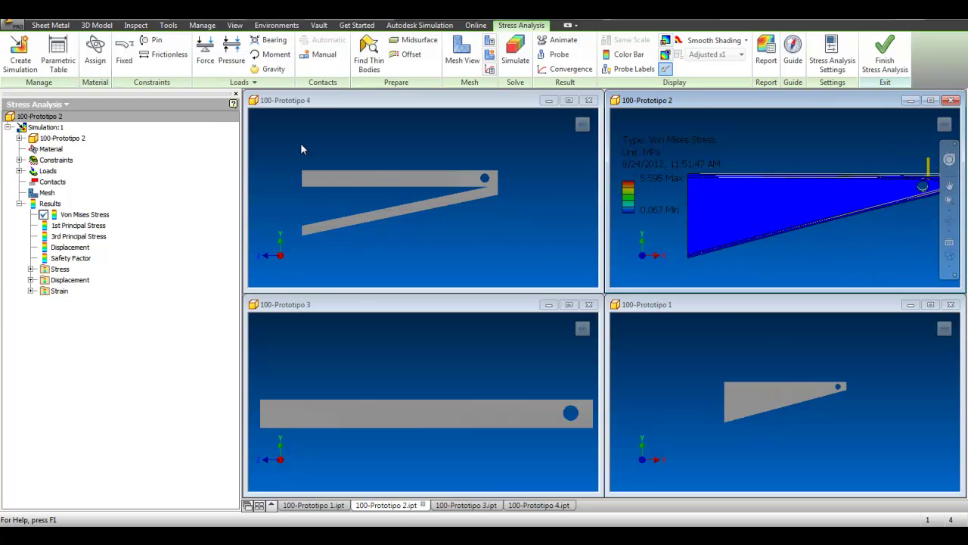
- Activate Prototipo 1 and play its von Mises stress animation
click(784, 370)
click(563, 42)
click(189, 86)
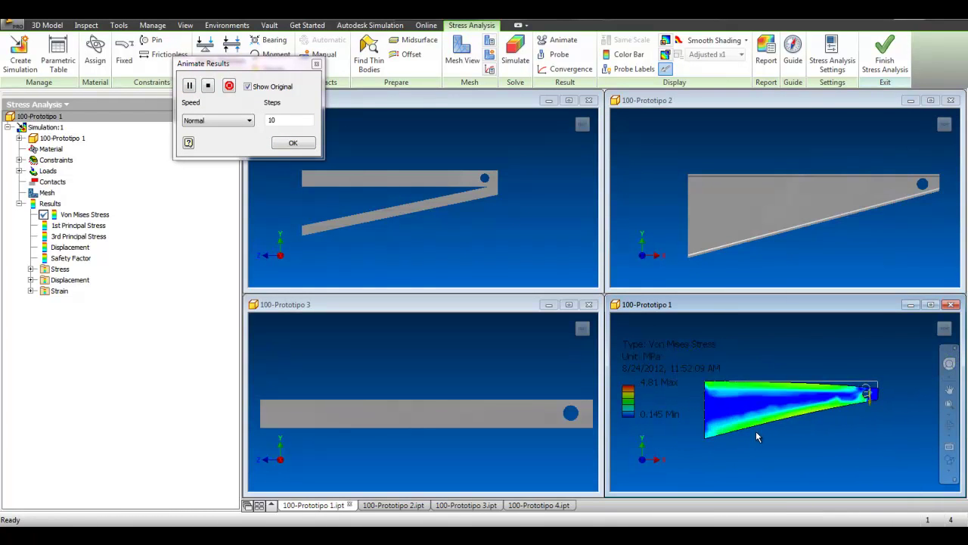
- Close Prototipo 1's Animate Results dialog, then activate the Prototipo 4 and Prototipo 1 windows
click(292, 144)
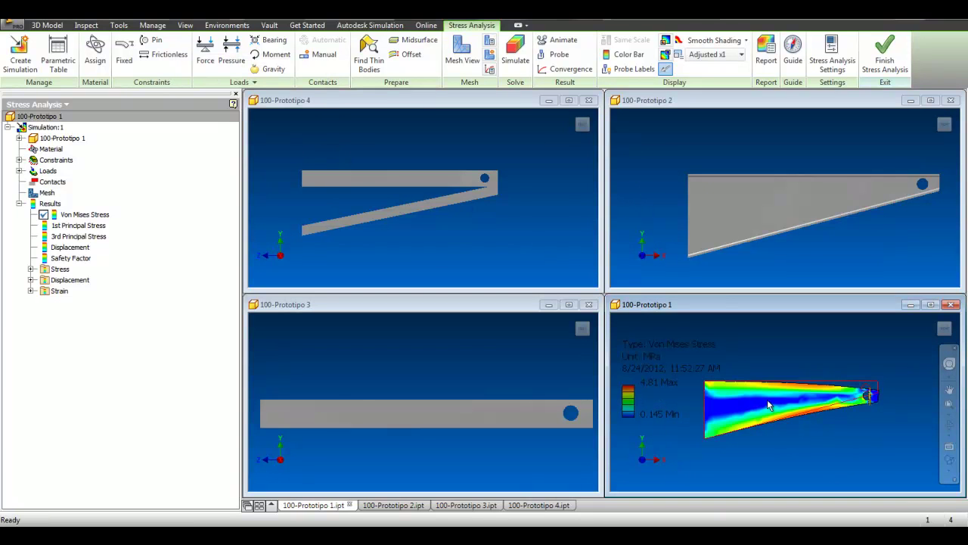
click(530, 241)
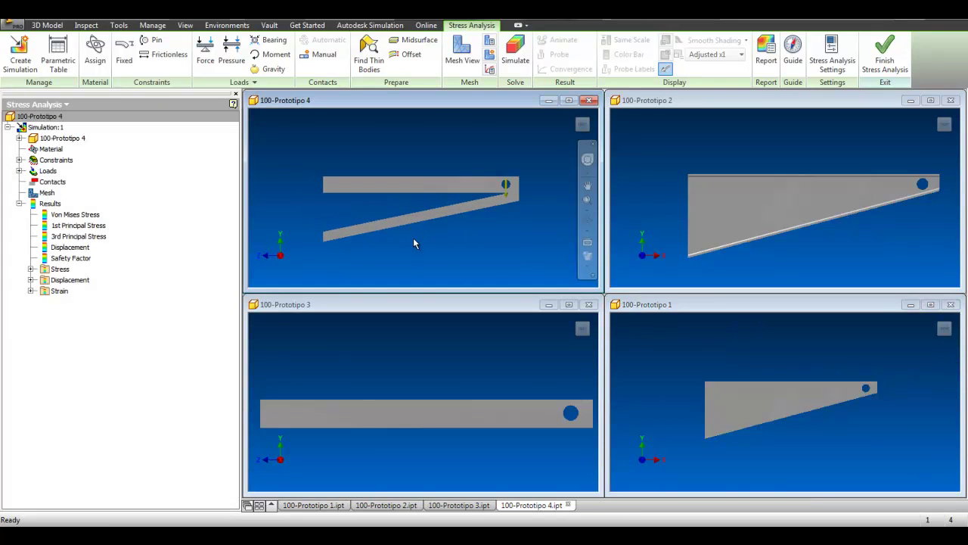
click(656, 341)
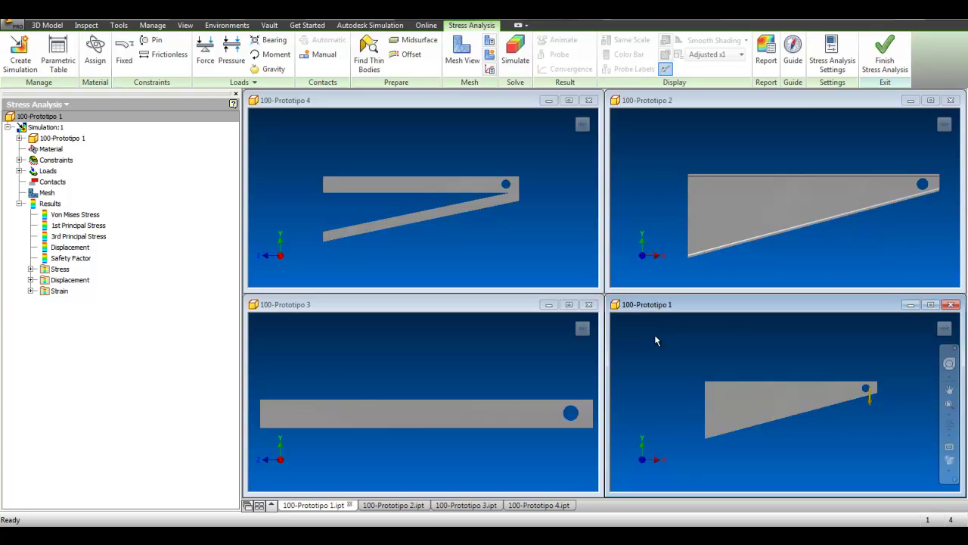
- Show von Mises stress for Prototipos 1, 2, 3 and 4, then close 100-Prototipo 3
click(553, 182)
click(521, 367)
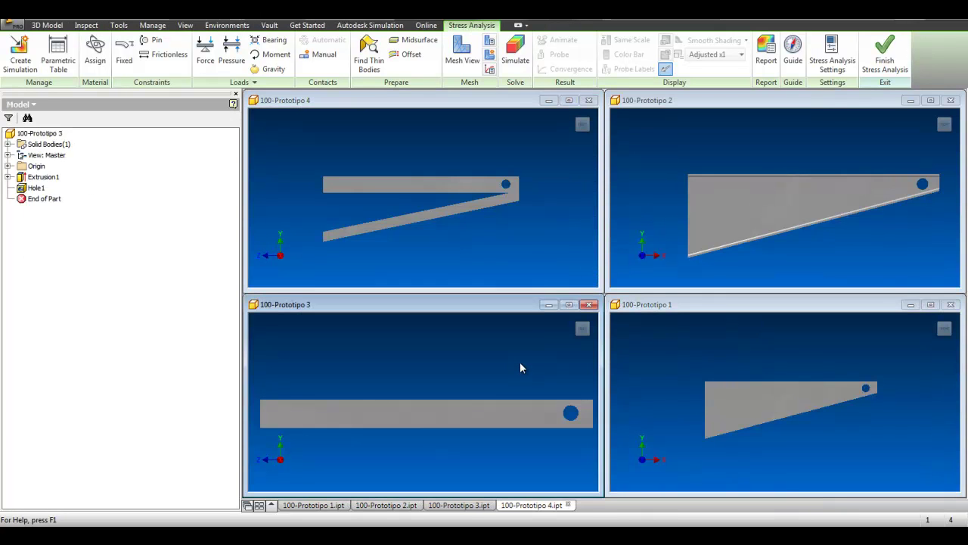
click(634, 355)
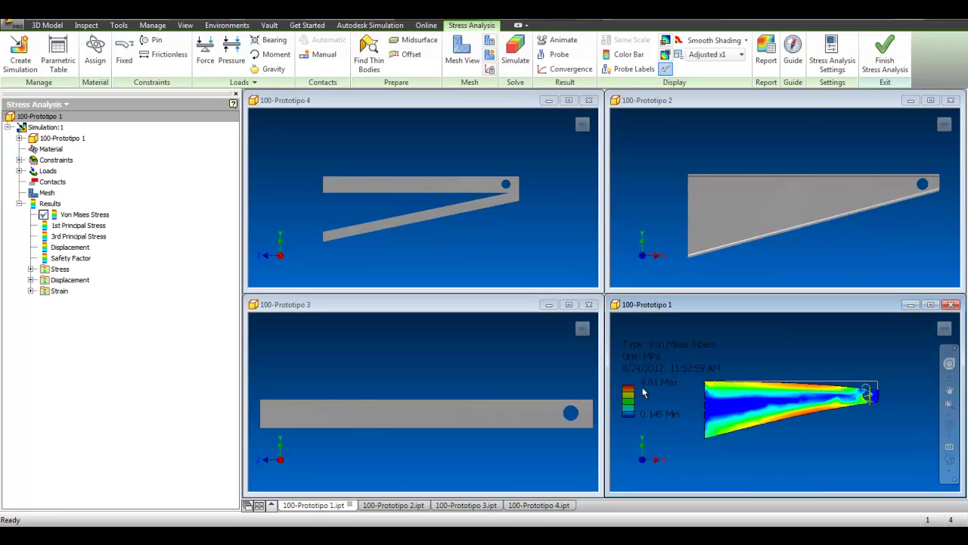
click(655, 183)
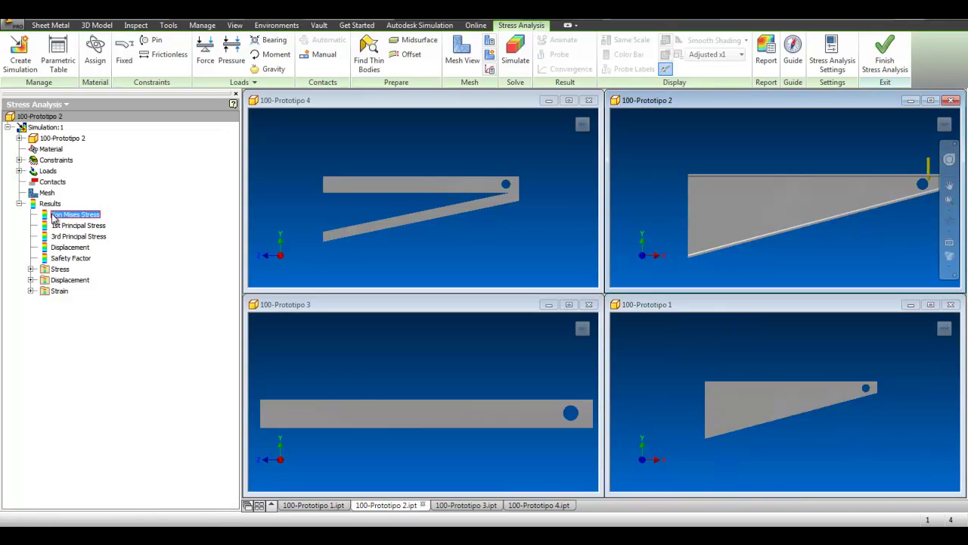
click(485, 354)
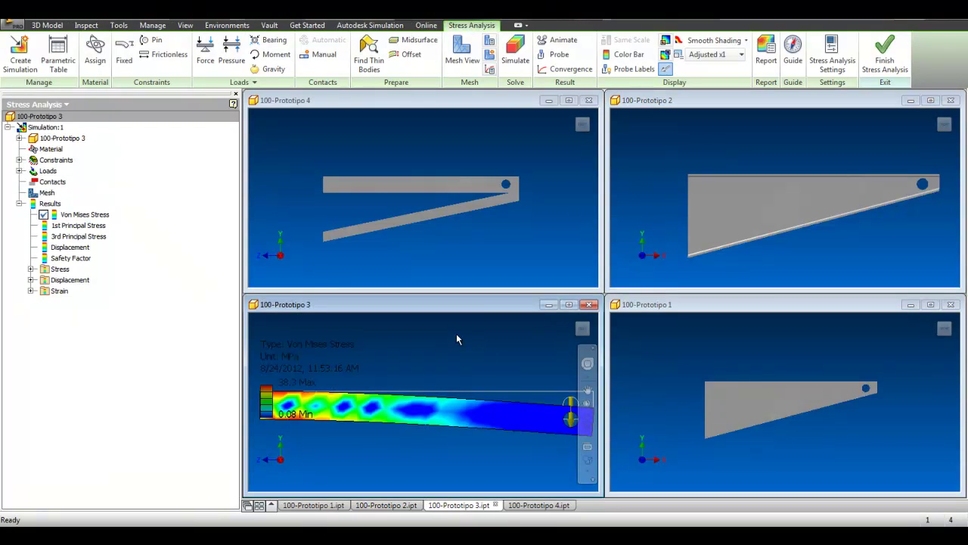
click(473, 255)
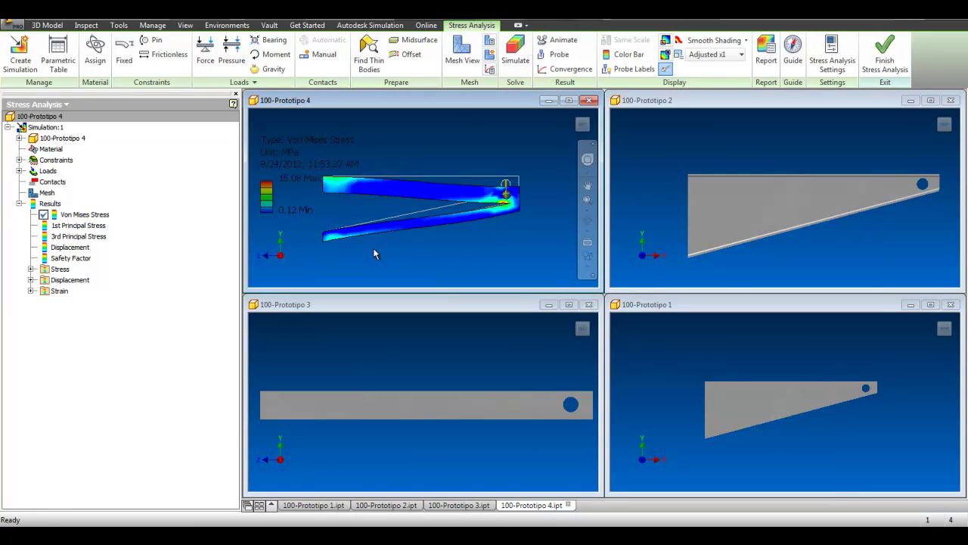
middle_drag(373, 254, 398, 261)
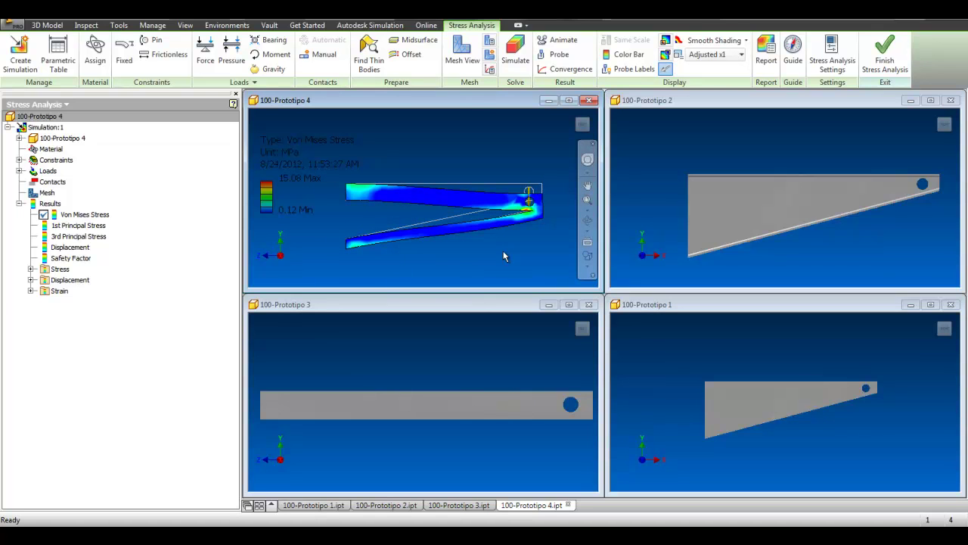
click(589, 304)
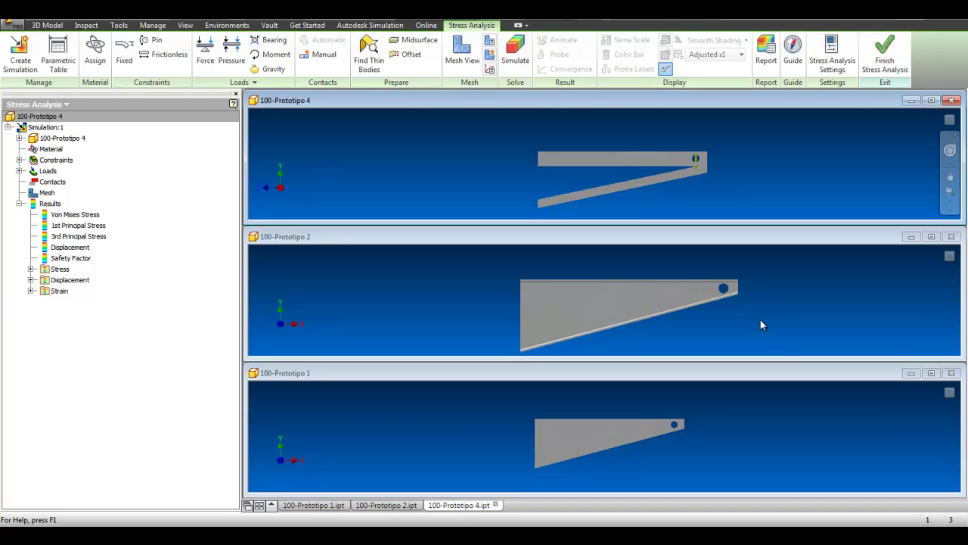
- Close Prototipo 2, tile Prototipos 4 and 1 evenly, and view Prototipo 4's Steel physical properties
mouse_move(762, 326)
shift+middle_down()
mouse_move(679, 312)
mouse_move(682, 282)
mouse_move(699, 290)
shift+middle_up()
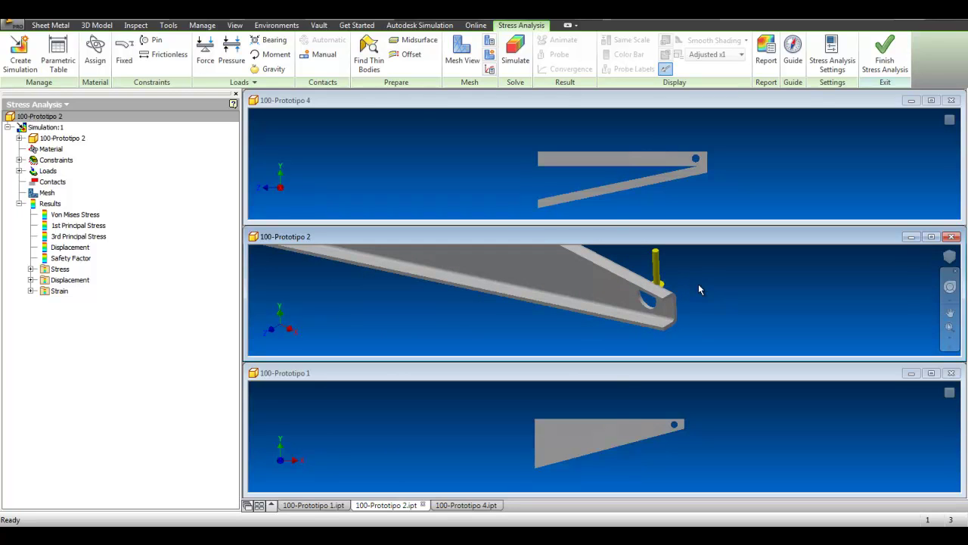
click(952, 237)
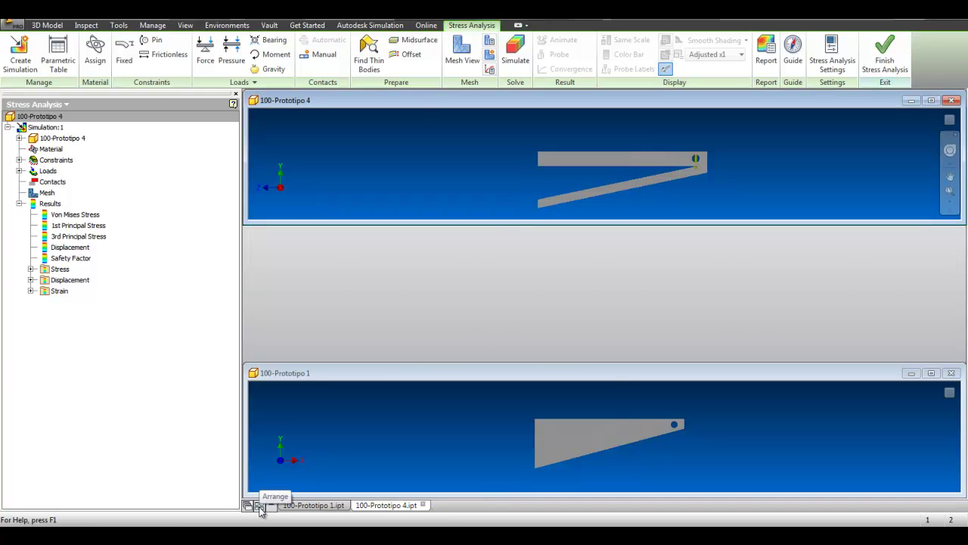
click(259, 506)
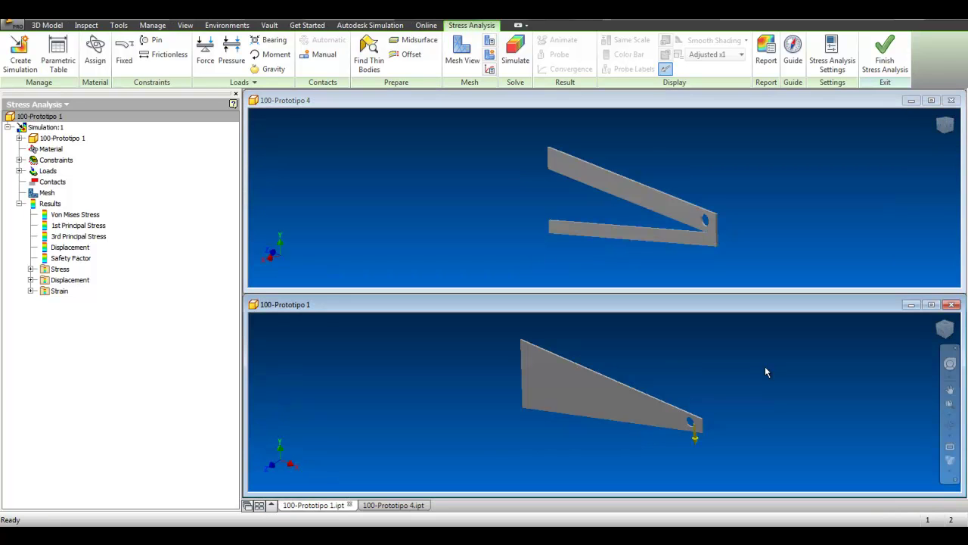
click(419, 192)
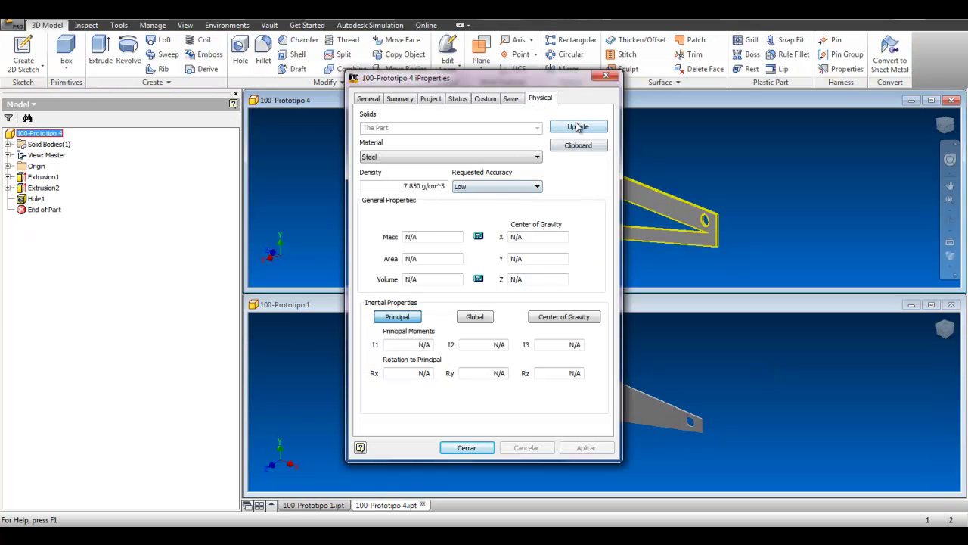
- Read Prototipo 1's 35.117 kg mass in iProperties > Physical, then close Prototipo 1
click(605, 78)
click(351, 305)
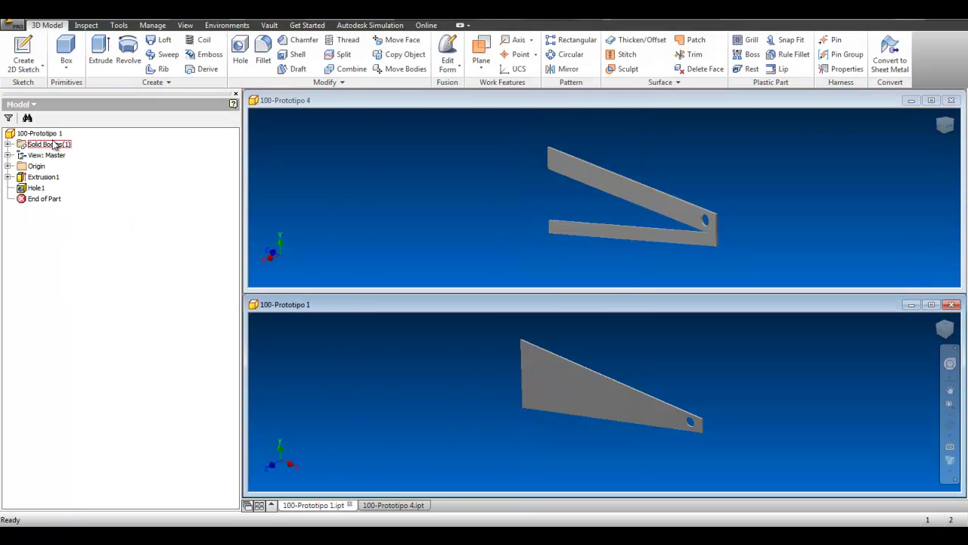
click(40, 133)
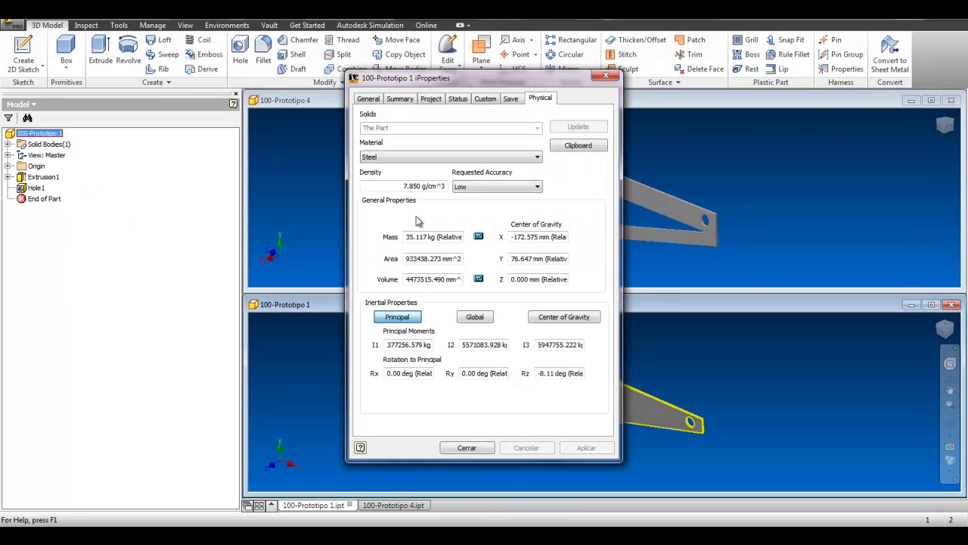
click(466, 448)
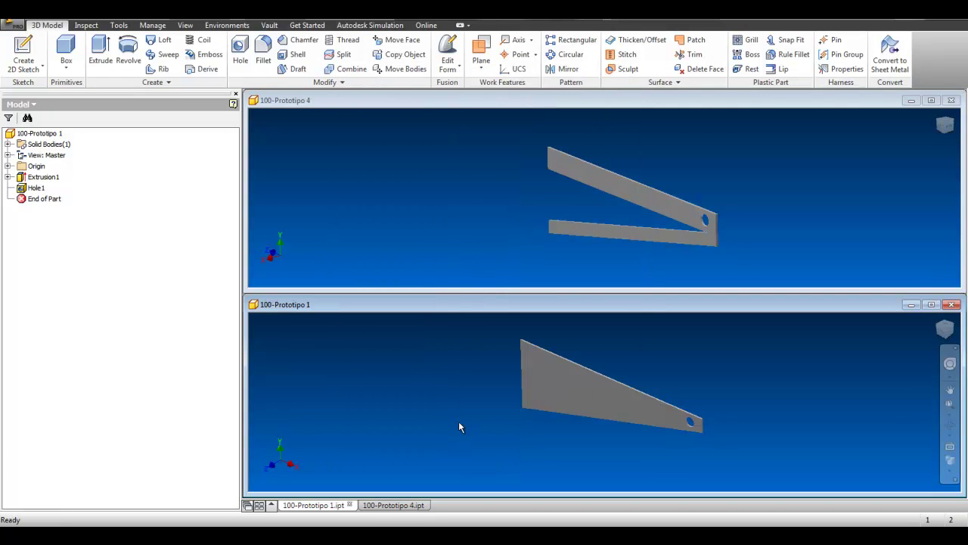
click(952, 304)
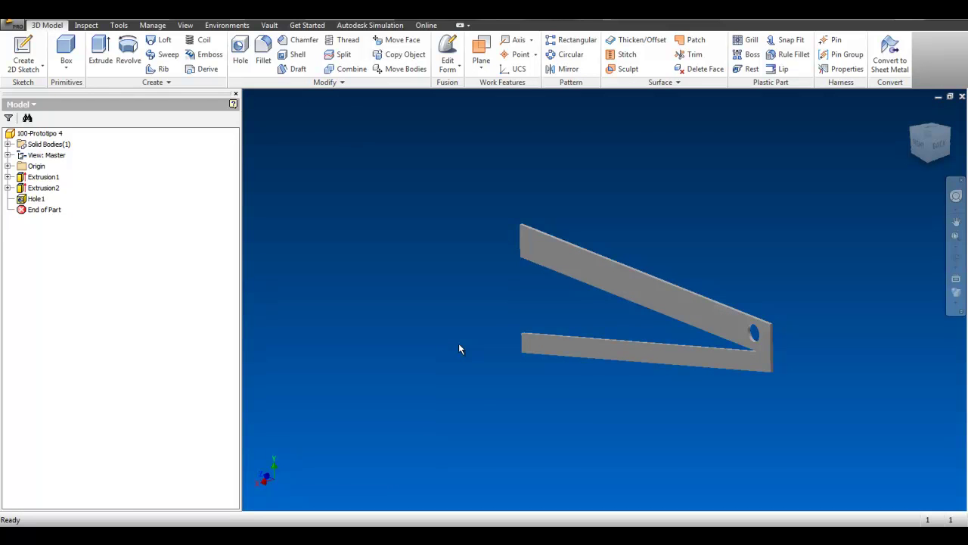
- Fillet Prototipo 4's inner notch edge with a 54 mm radius
shift+middle_drag(459, 349, 597, 361)
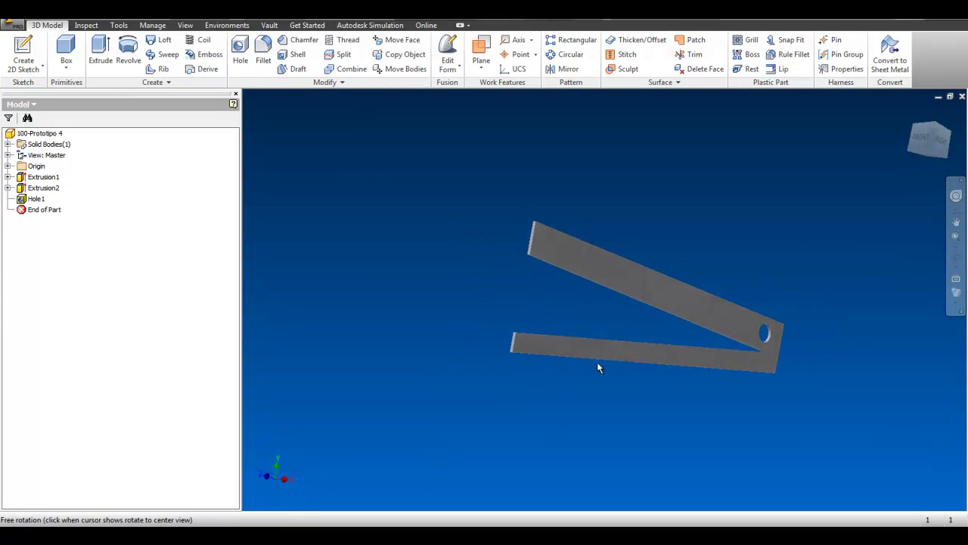
key(ctrl+shift+k)
scroll(759, 354, up, 4)
scroll(589, 304, up, 2)
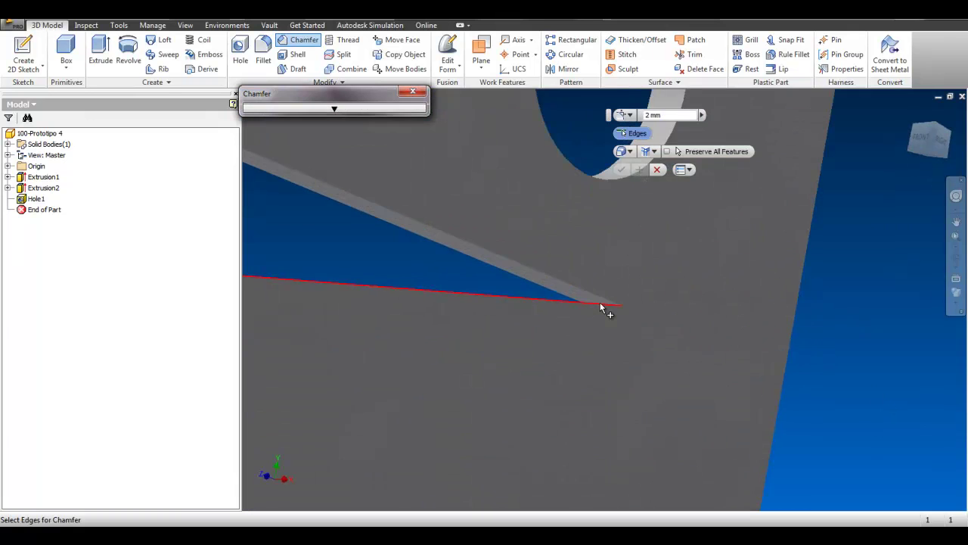
middle_drag(600, 302, 490, 224)
scroll(530, 250, down, 2)
scroll(605, 302, up, 3)
key(f)
scroll(682, 281, up, 2)
scroll(694, 272, up, 2)
click(694, 313)
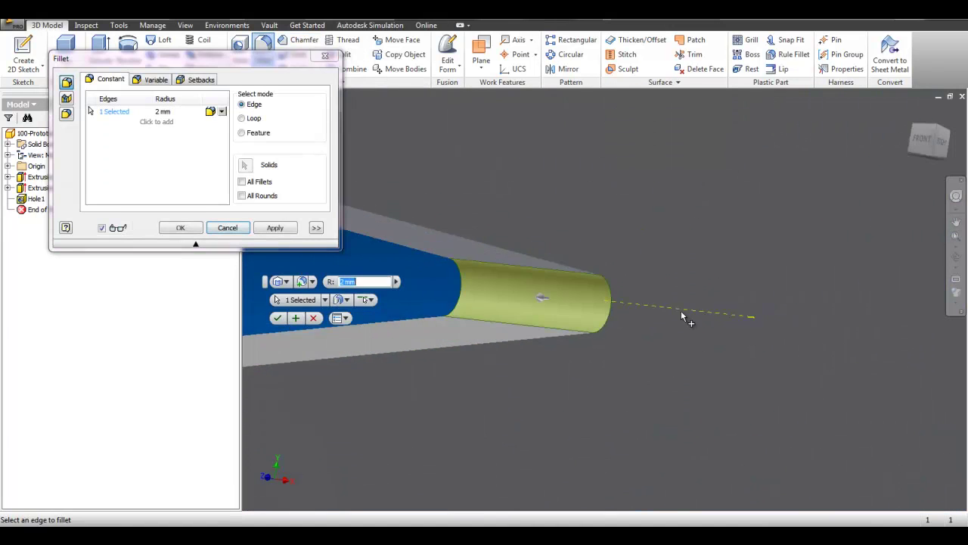
scroll(673, 317, down, 3)
drag(670, 318, 514, 310)
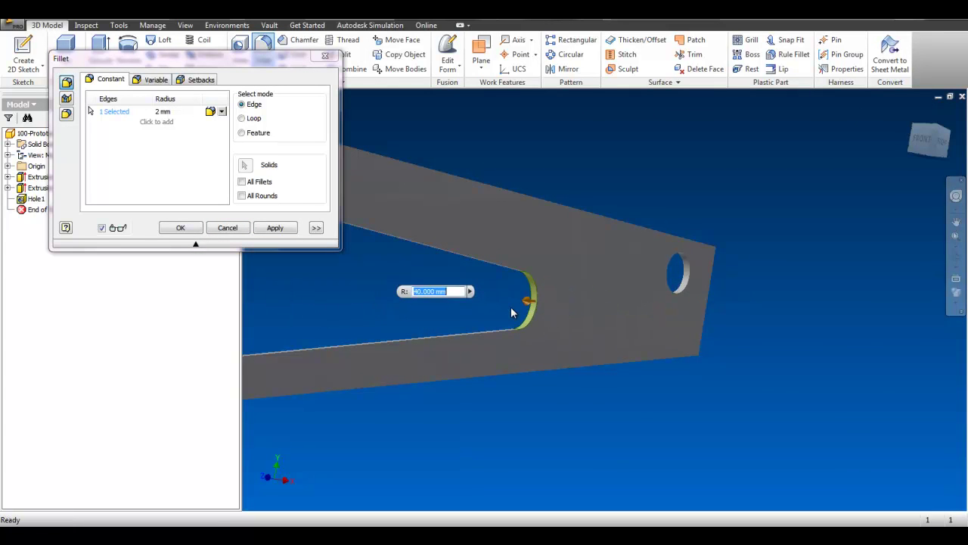
- Add a second fillet set on the upper and lower outer end corners, then apply Fillet1
shift+middle_drag(714, 335, 667, 363)
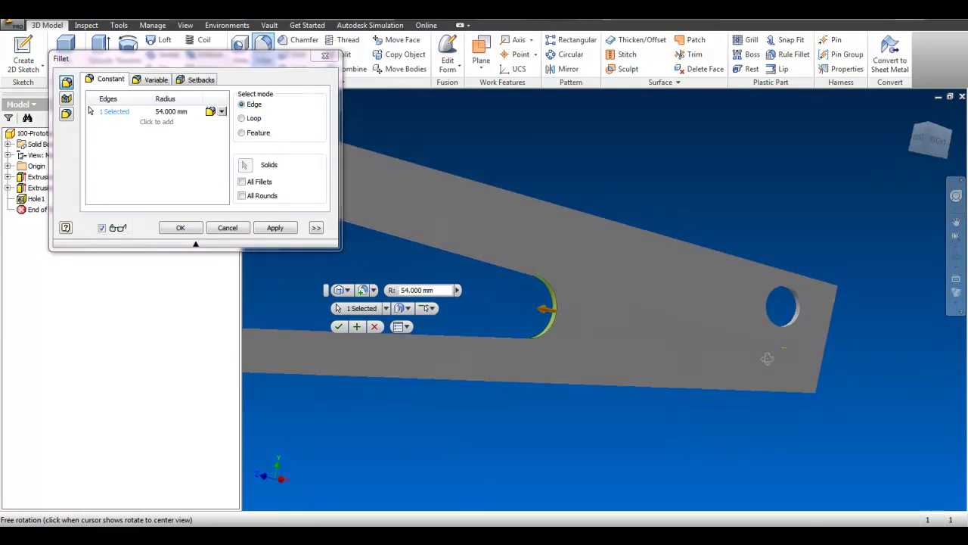
click(159, 122)
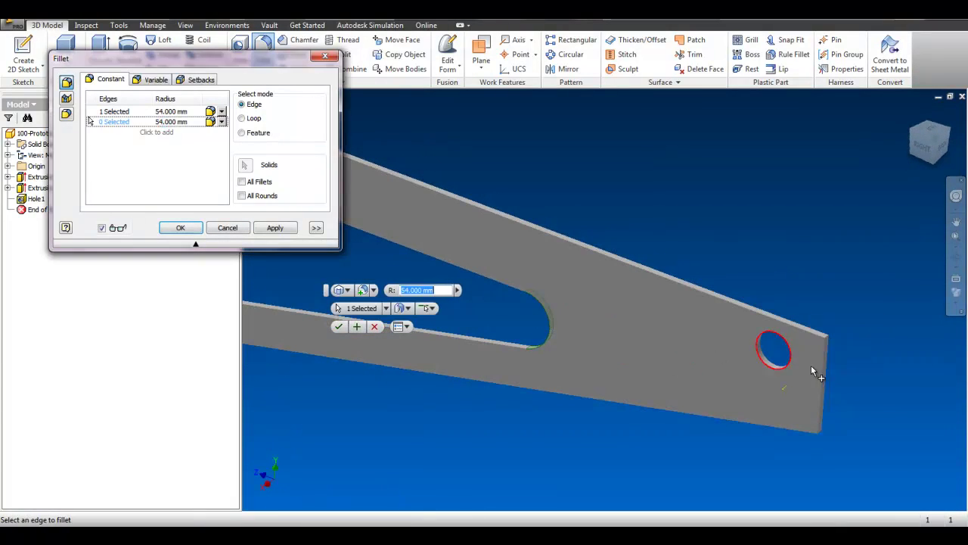
scroll(830, 342, up, 3)
click(830, 345)
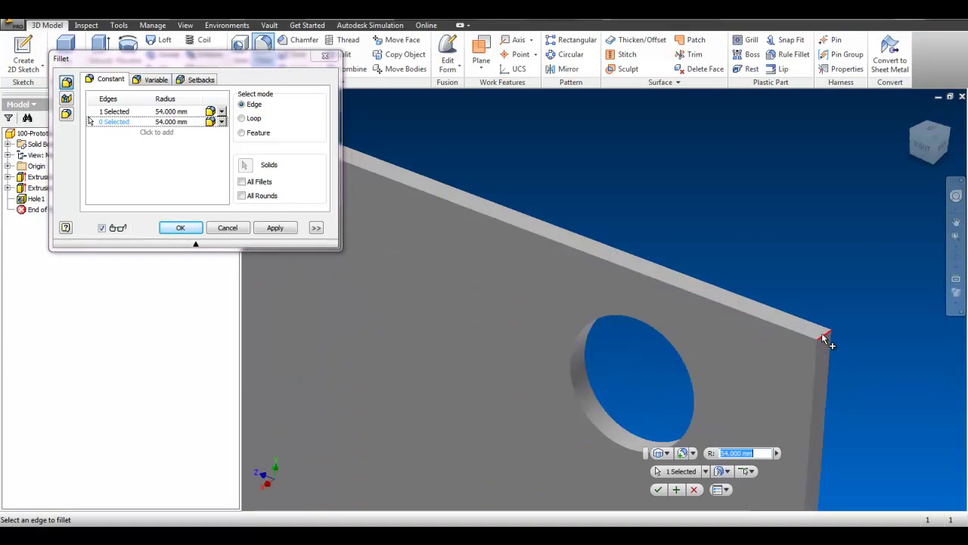
scroll(836, 355, down, 3)
scroll(813, 318, up, 4)
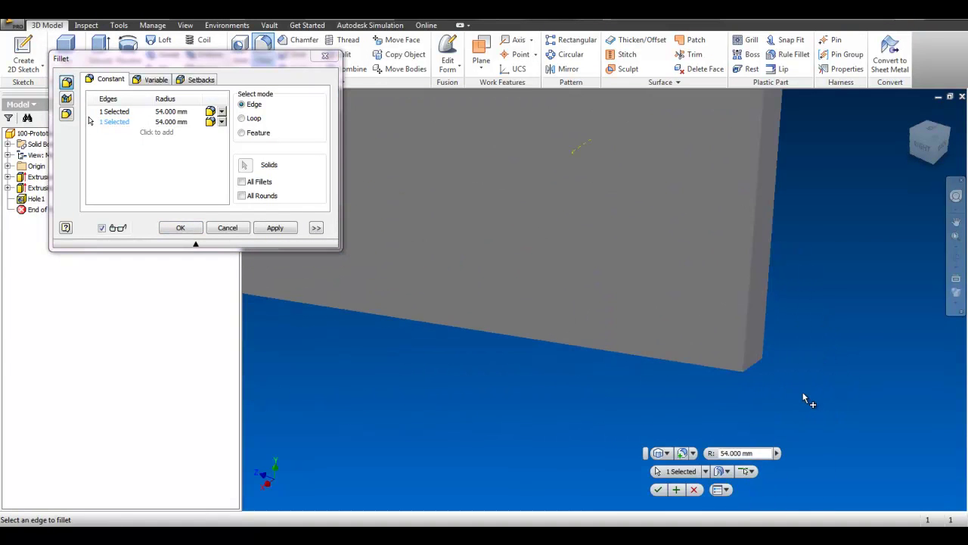
click(755, 369)
scroll(669, 388, down, 4)
scroll(585, 382, up, 2)
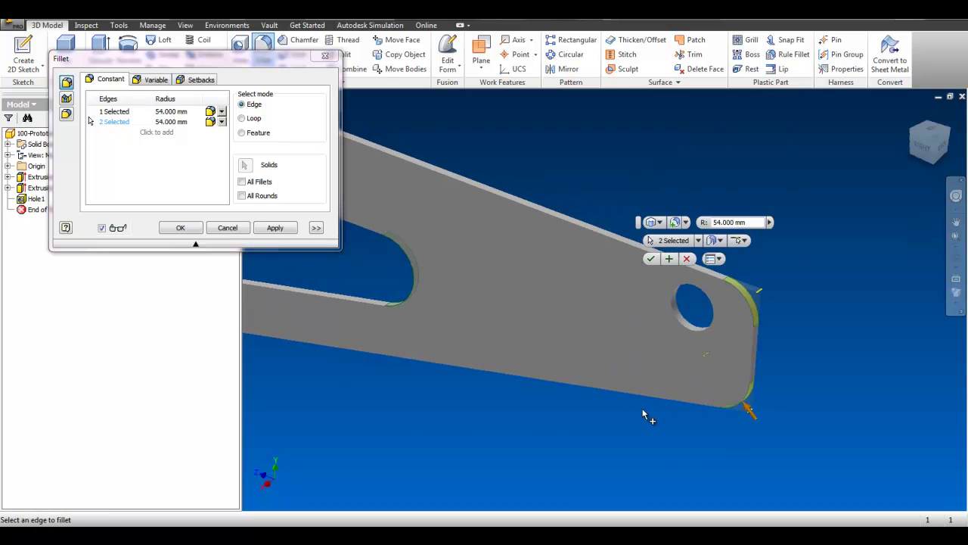
click(929, 144)
scroll(598, 348, up, 3)
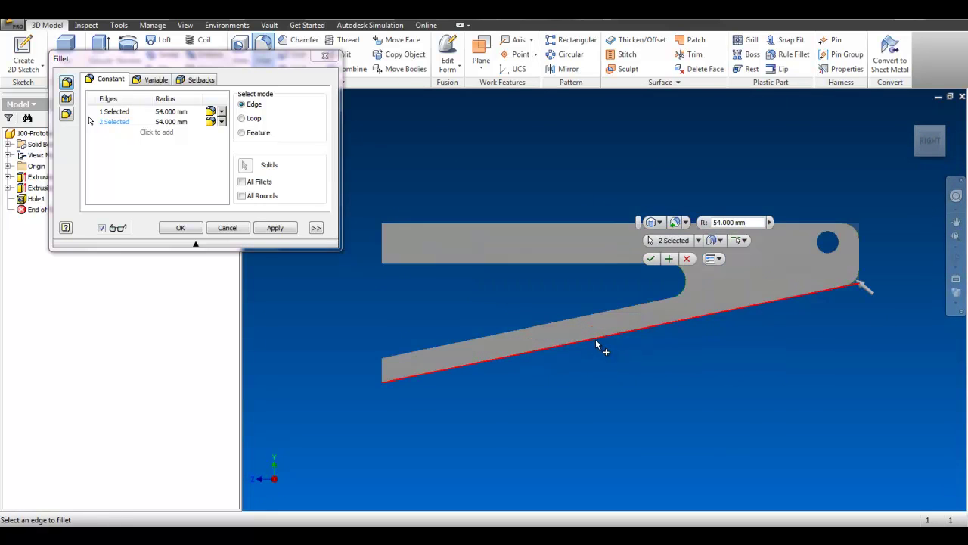
click(650, 258)
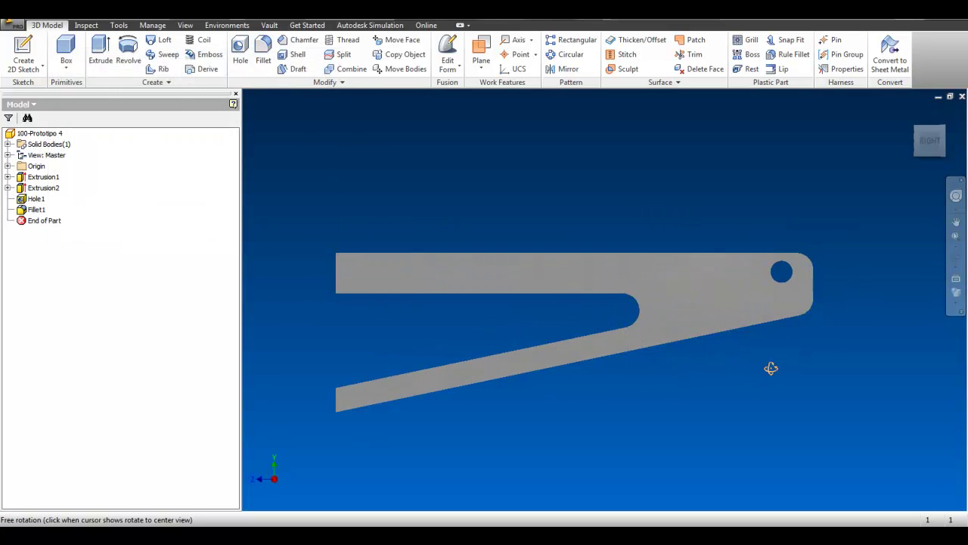